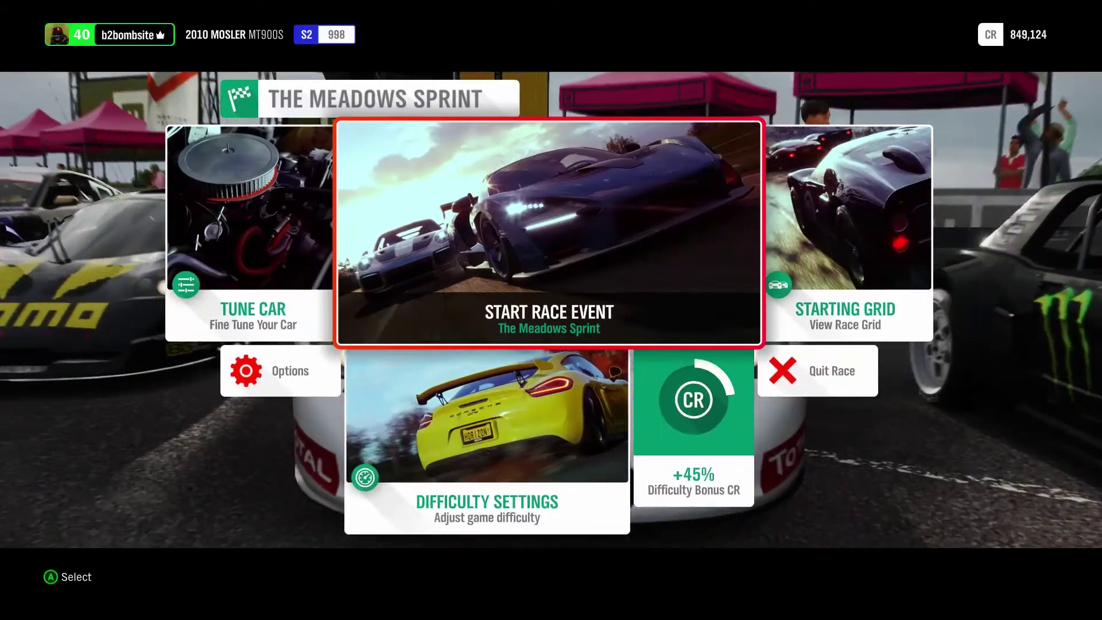
pyautogui.press('Return')
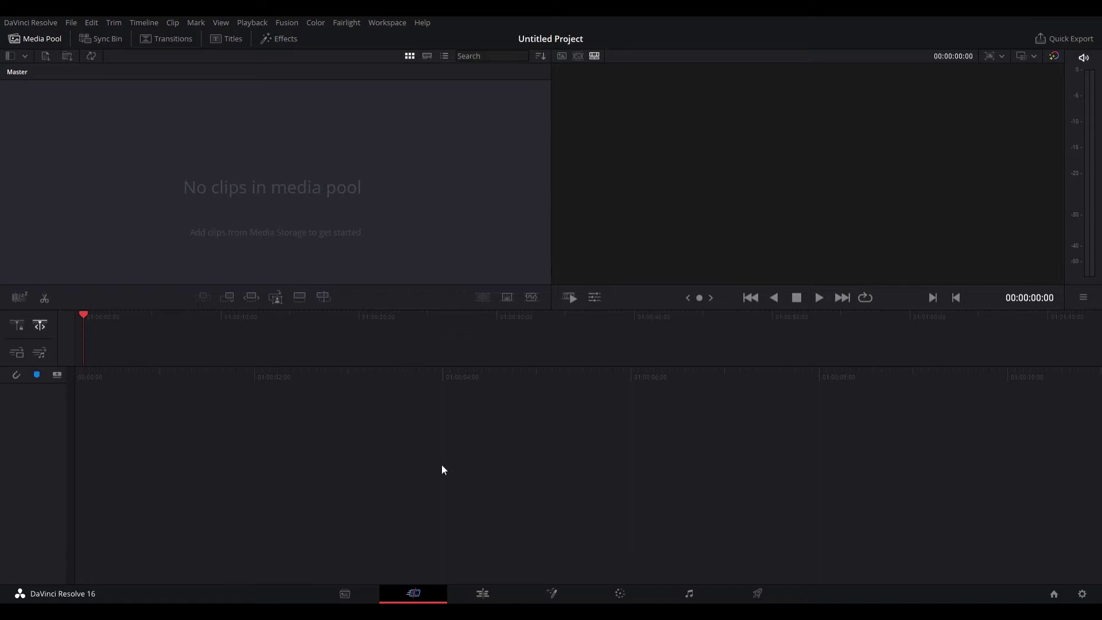
# - Switch to the Edit page, then hide the Inspector and show it again
pyautogui.click(484, 591)
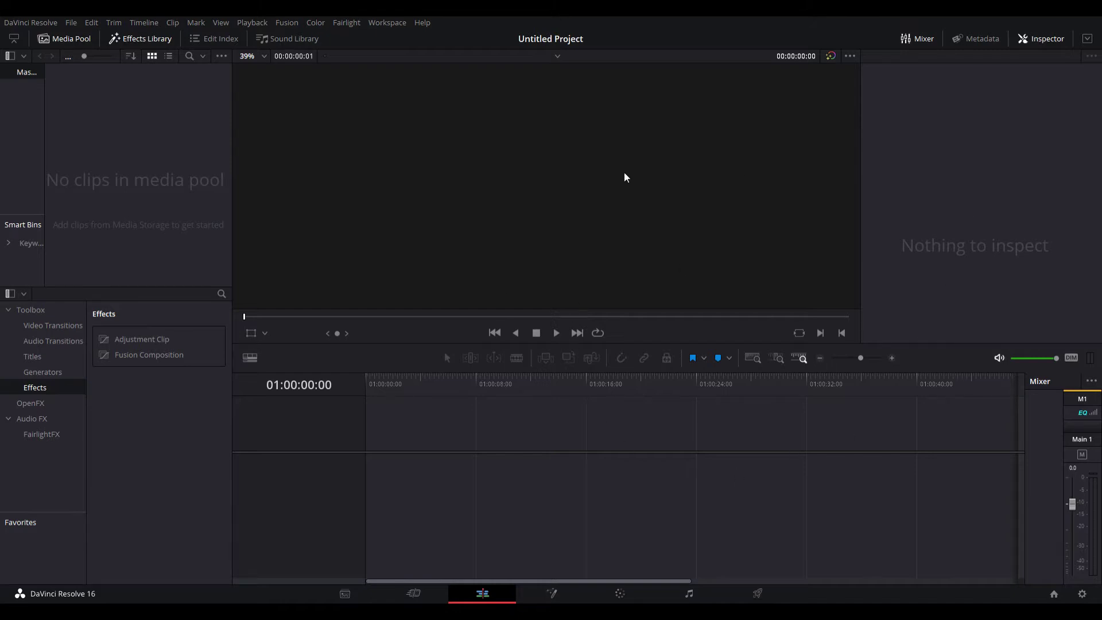
pyautogui.click(1031, 40)
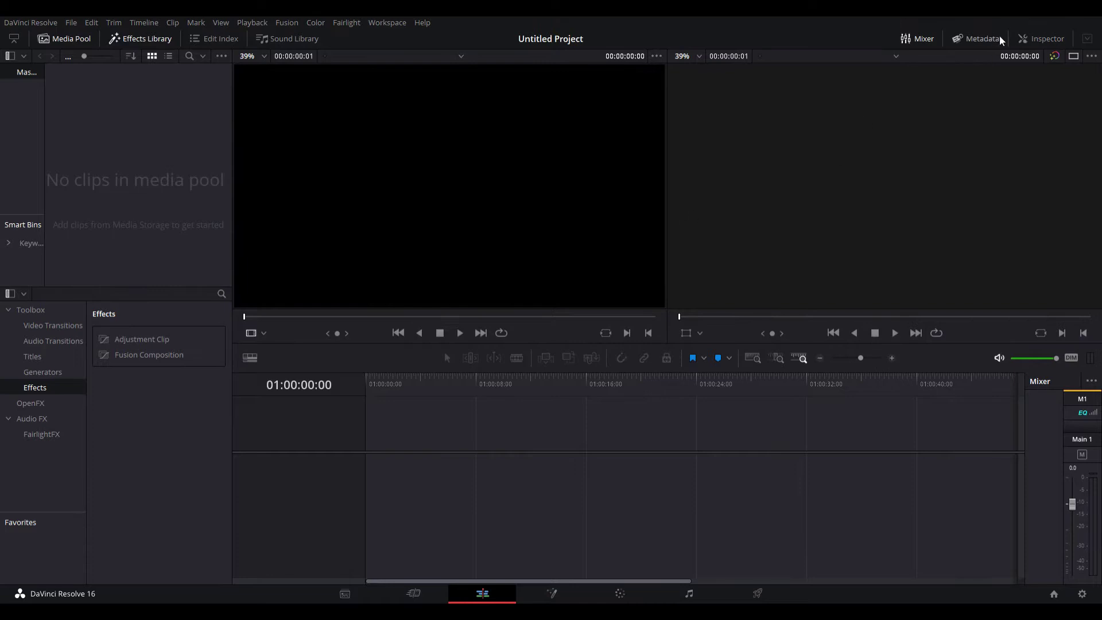
pyautogui.click(1021, 37)
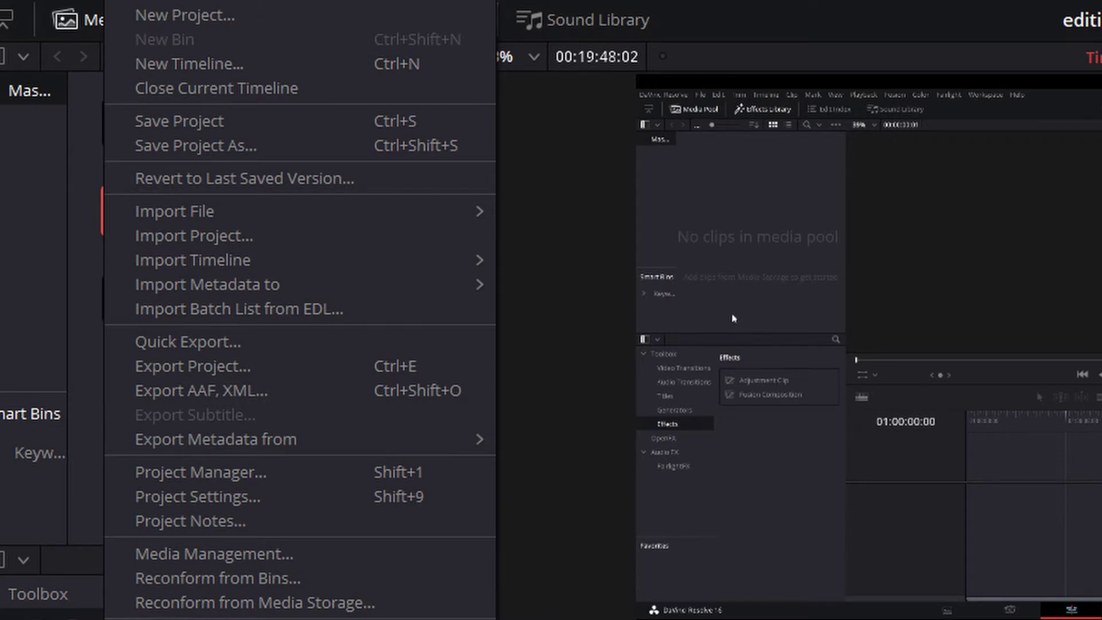
# - Open the project settings and list the Video Transitions in the effects toolbox
pyautogui.hotkey('shift', '9')
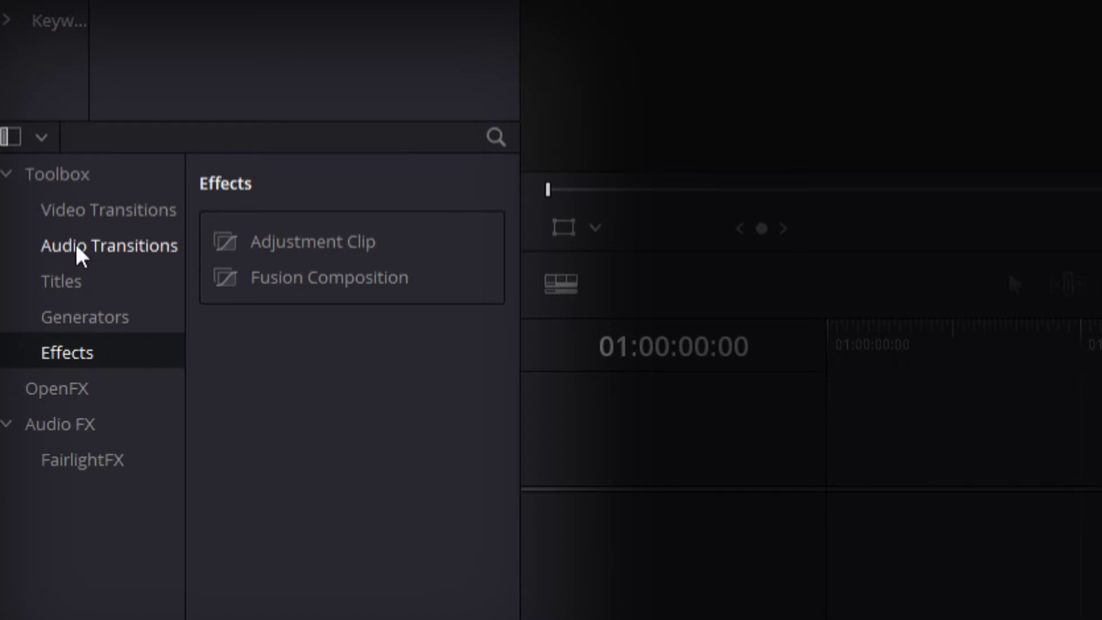
pyautogui.click(60, 214)
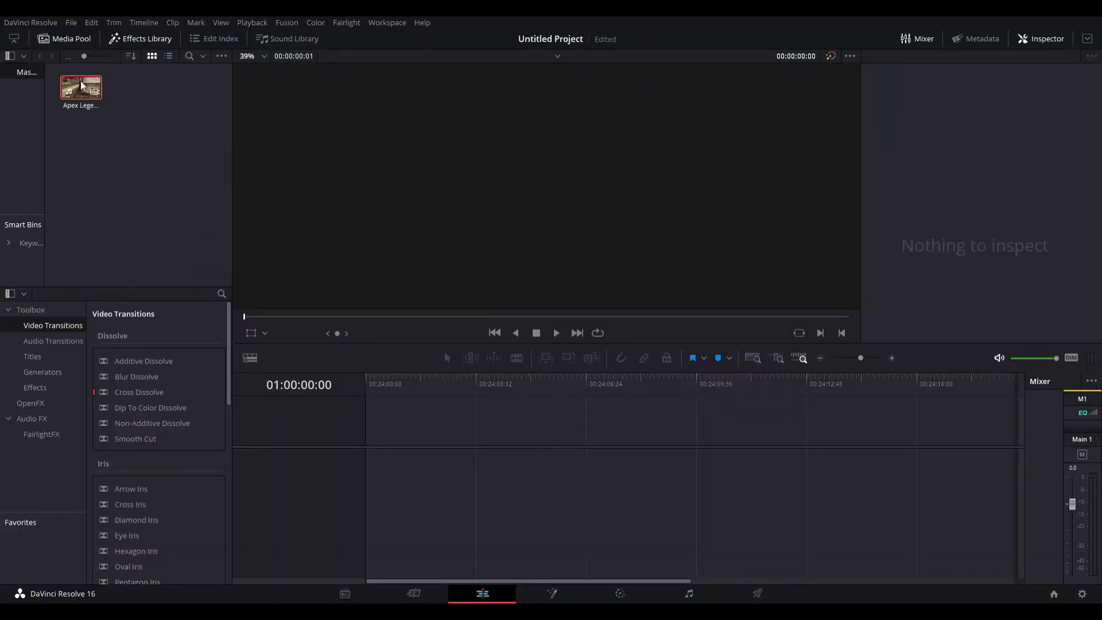
# - Place the Apex Legends clip on a new timeline and select its video part, then its audio part
pyautogui.moveTo(81, 86); pyautogui.dragTo(376, 446)
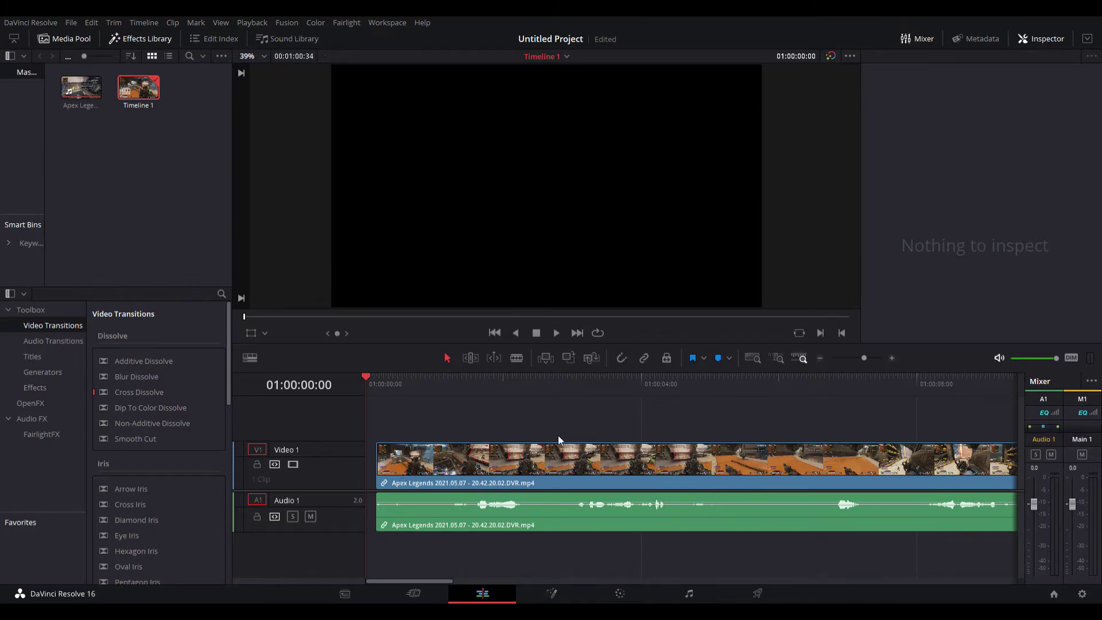
pyautogui.click(621, 470)
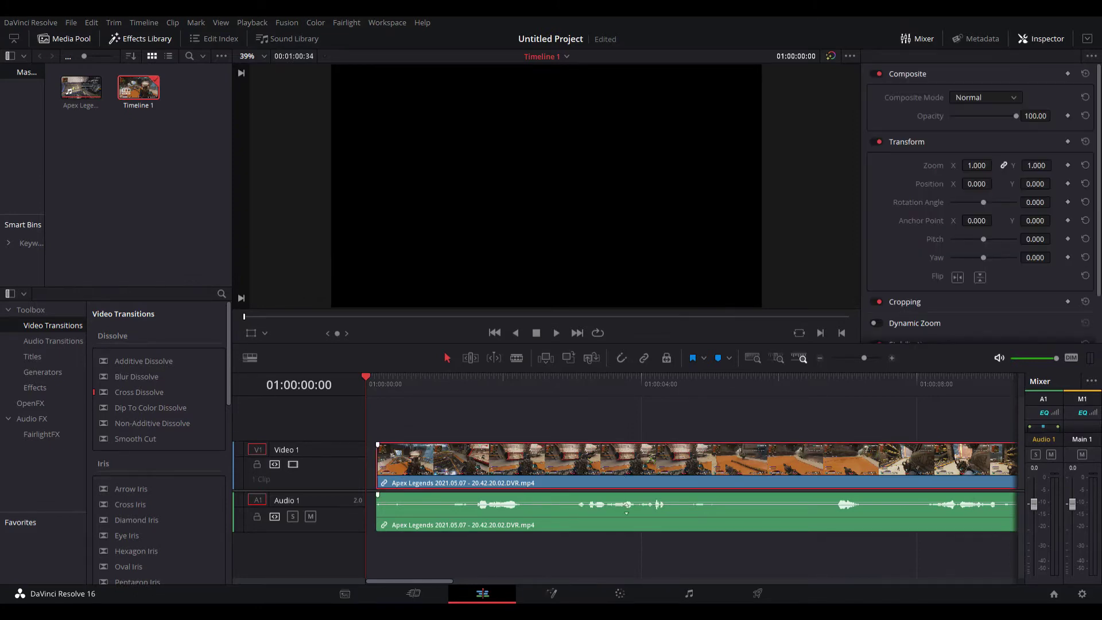
pyautogui.click(629, 521)
# - Move the playhead to 01:00:02:40 and select the clip's video and audio parts together
pyautogui.click(549, 391)
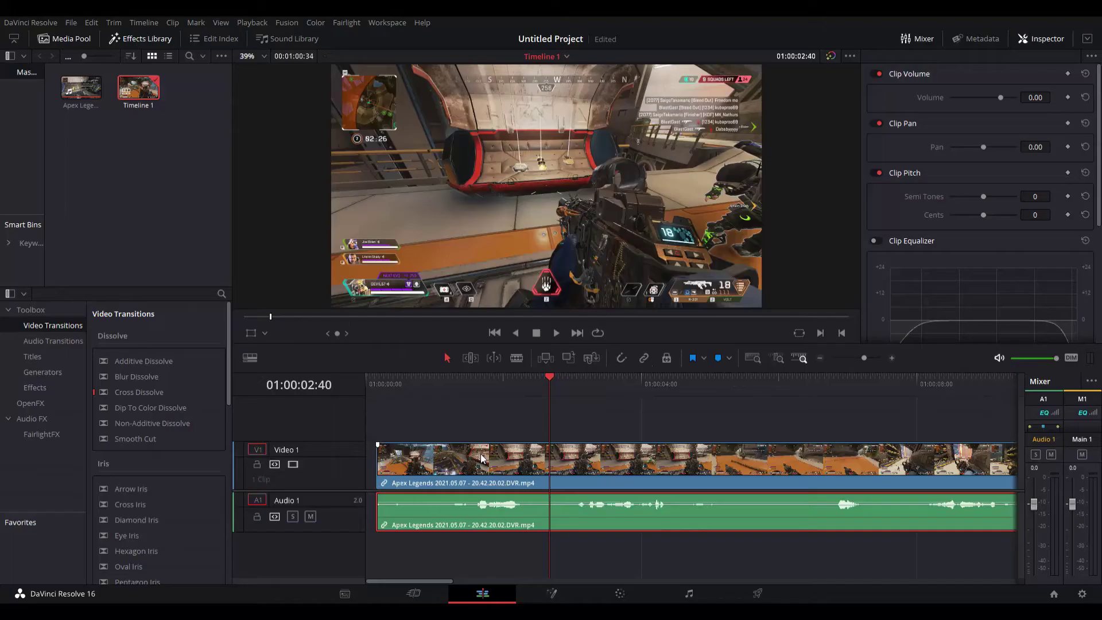
pyautogui.click(198, 551)
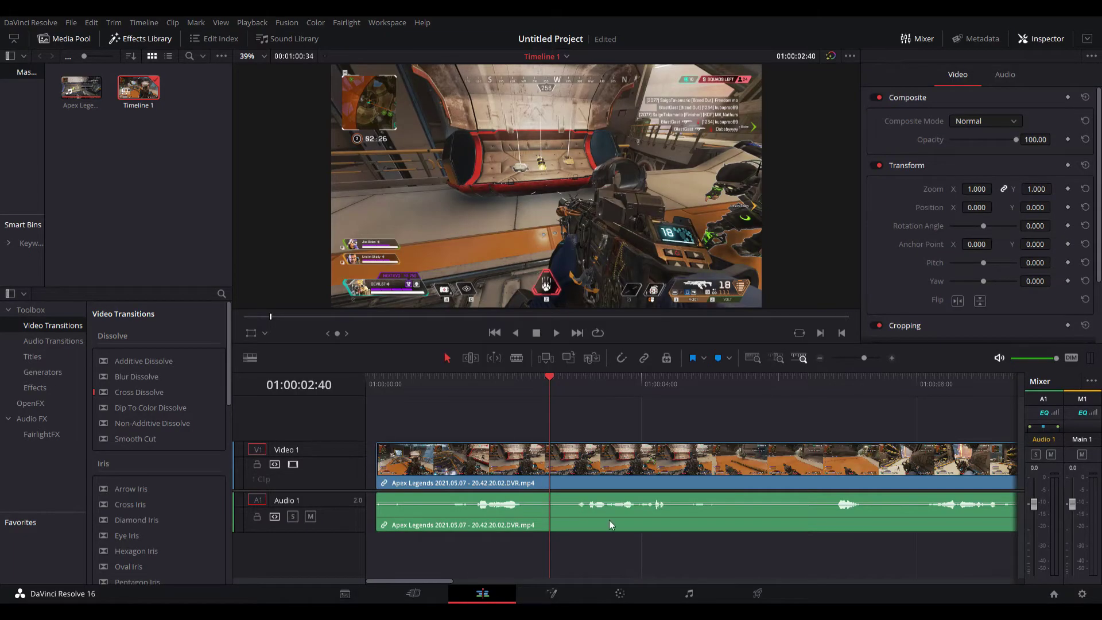
pyautogui.moveTo(506, 411); pyautogui.dragTo(631, 518)
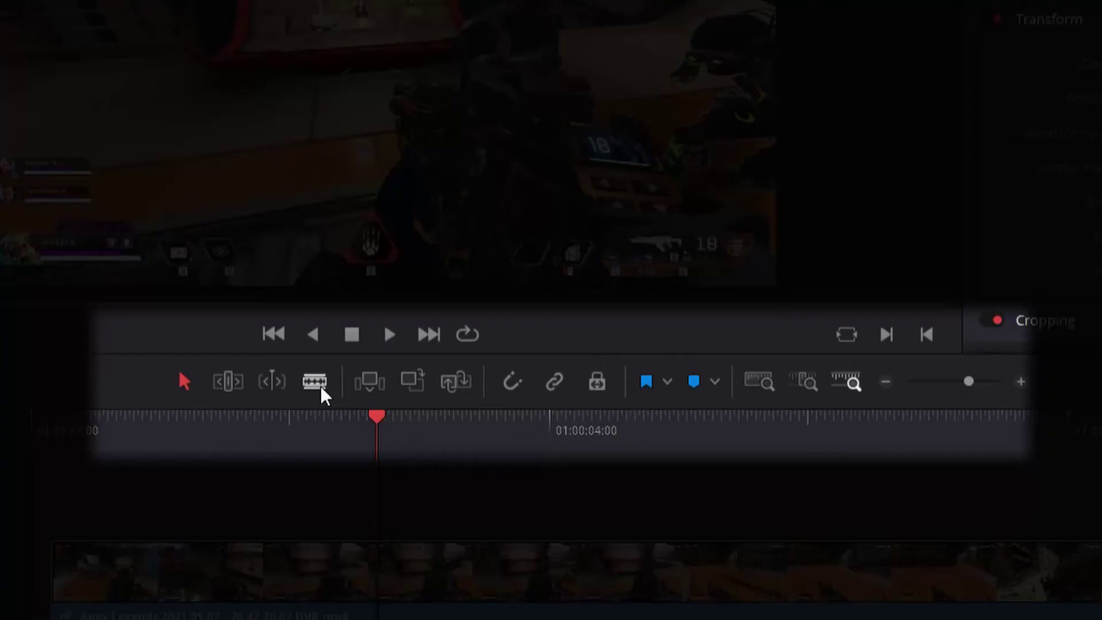
# - Cut only the video part with the Blade tool on both sides of 01:00:02:52 to isolate a short segment
pyautogui.click(519, 359)
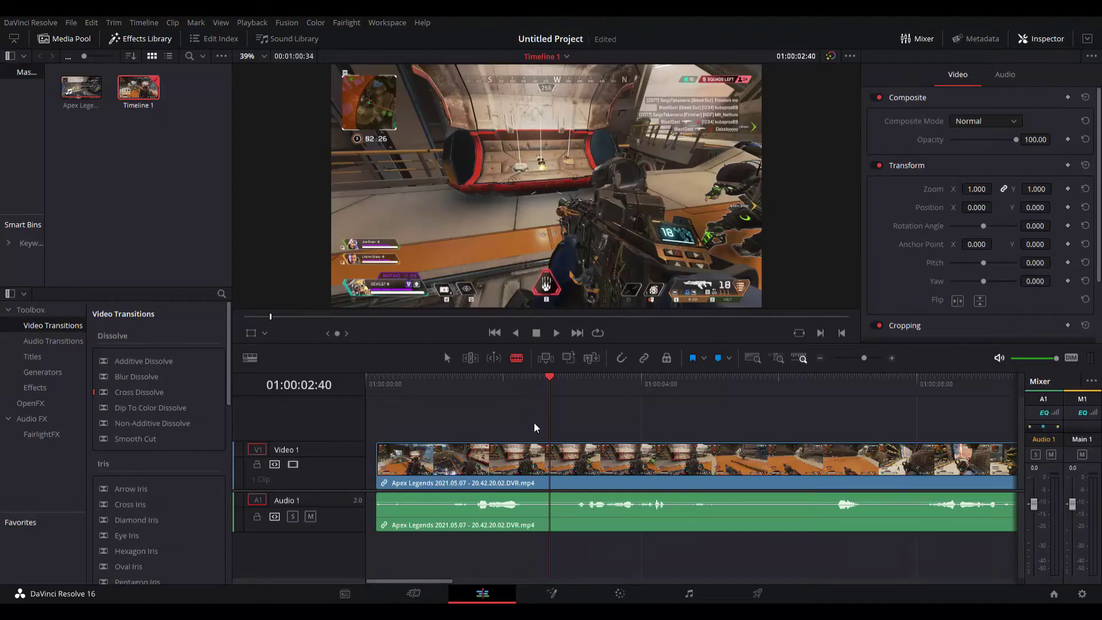
pyautogui.click(340, 573)
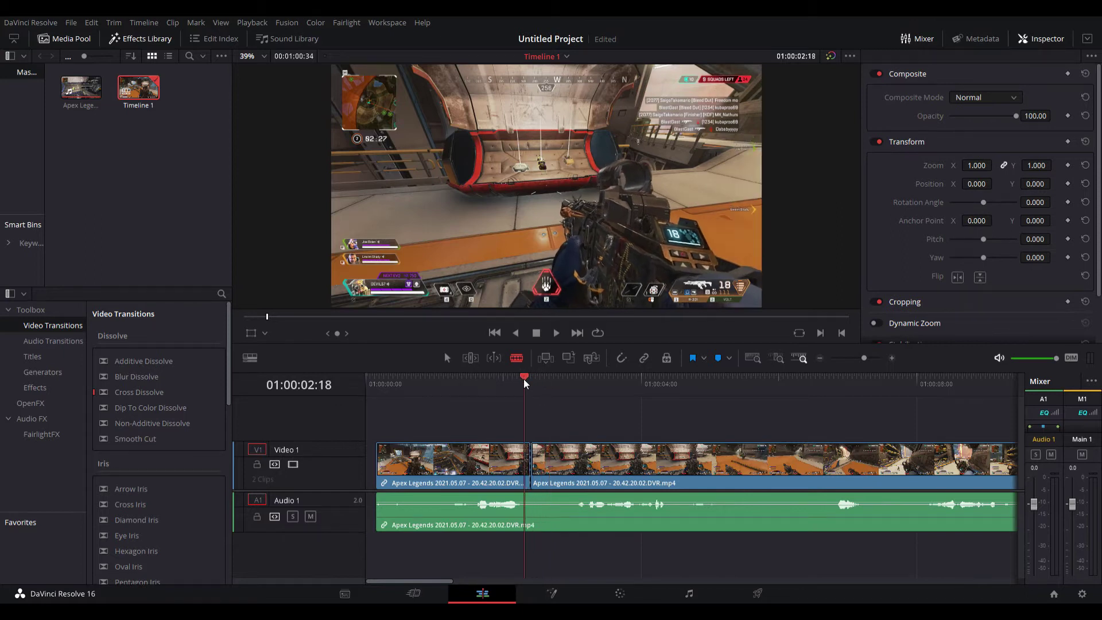
pyautogui.click(548, 381)
pyautogui.click(563, 381)
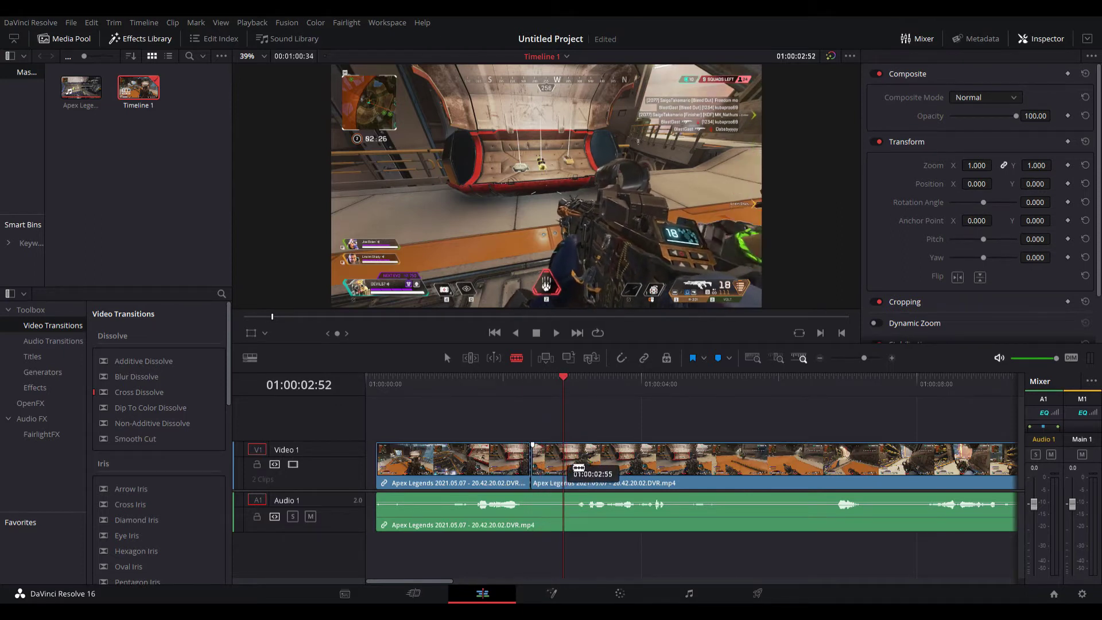
pyautogui.click(587, 466)
# - Delete the short middle video segment and move the playhead to 01:00:03:24
pyautogui.press('a')
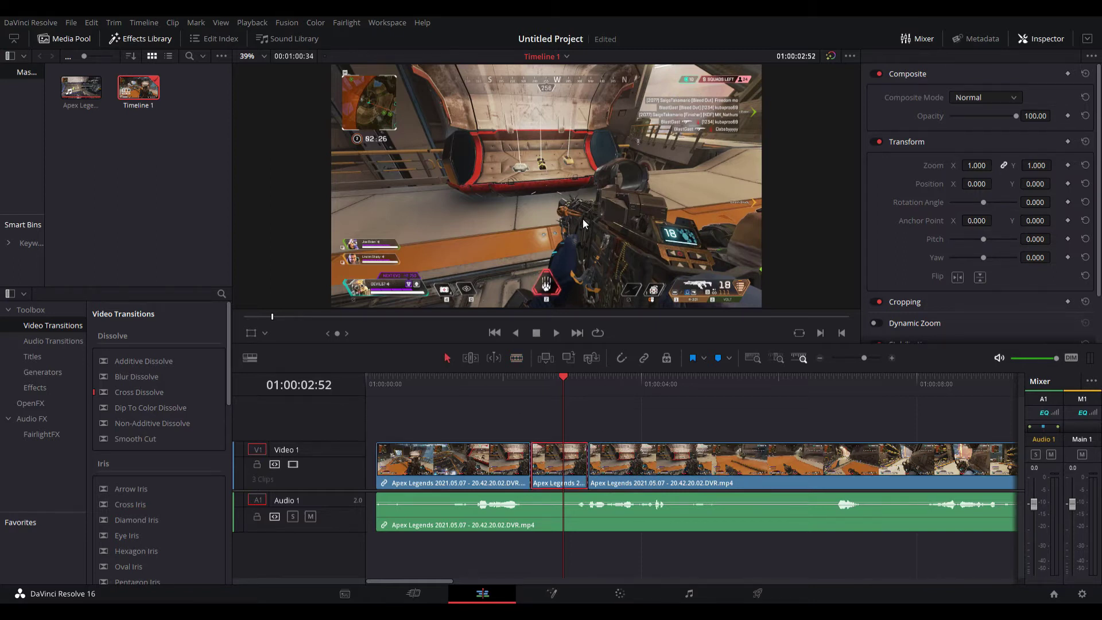
pyautogui.press('BackSpace')
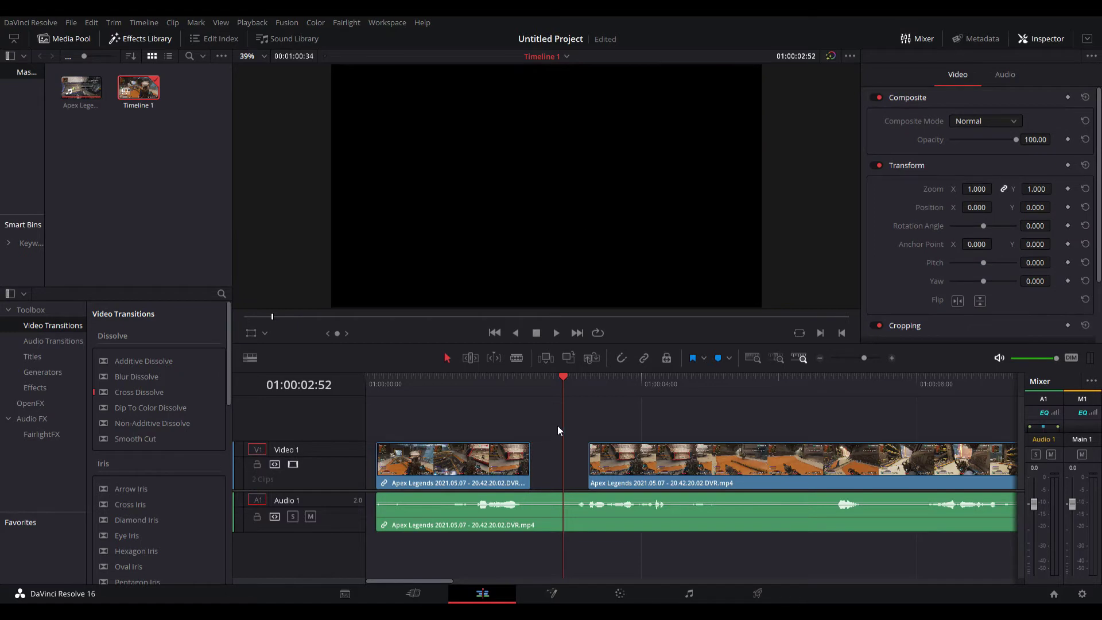
pyautogui.moveTo(571, 377); pyautogui.dragTo(598, 384)
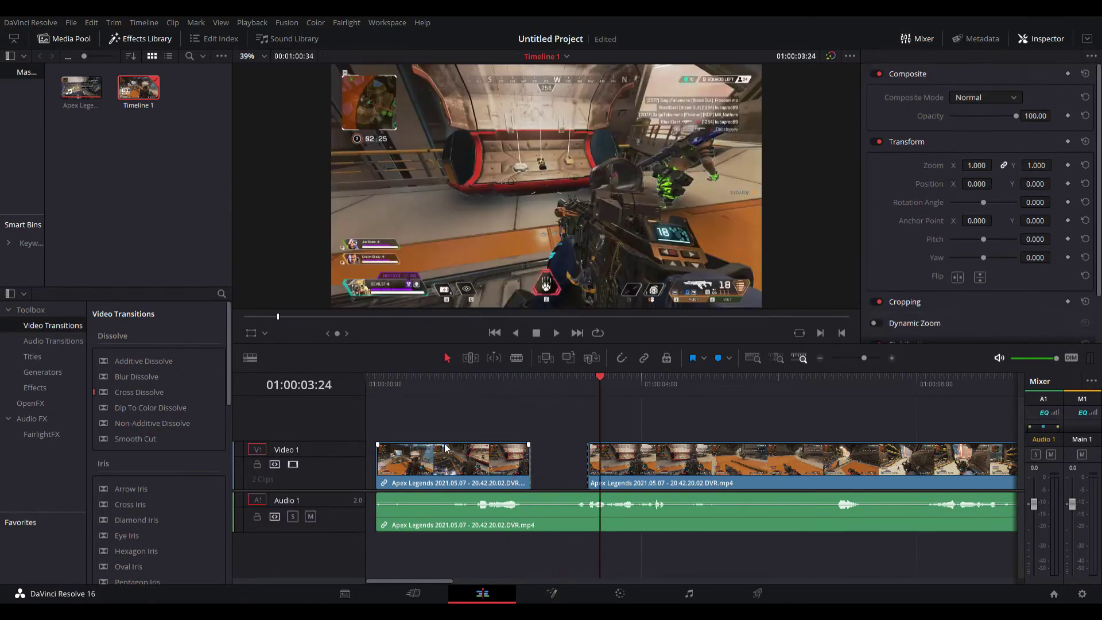
# - Undo the segment deletion and both cuts in the video part
pyautogui.hotkey('ctrl', 'z')
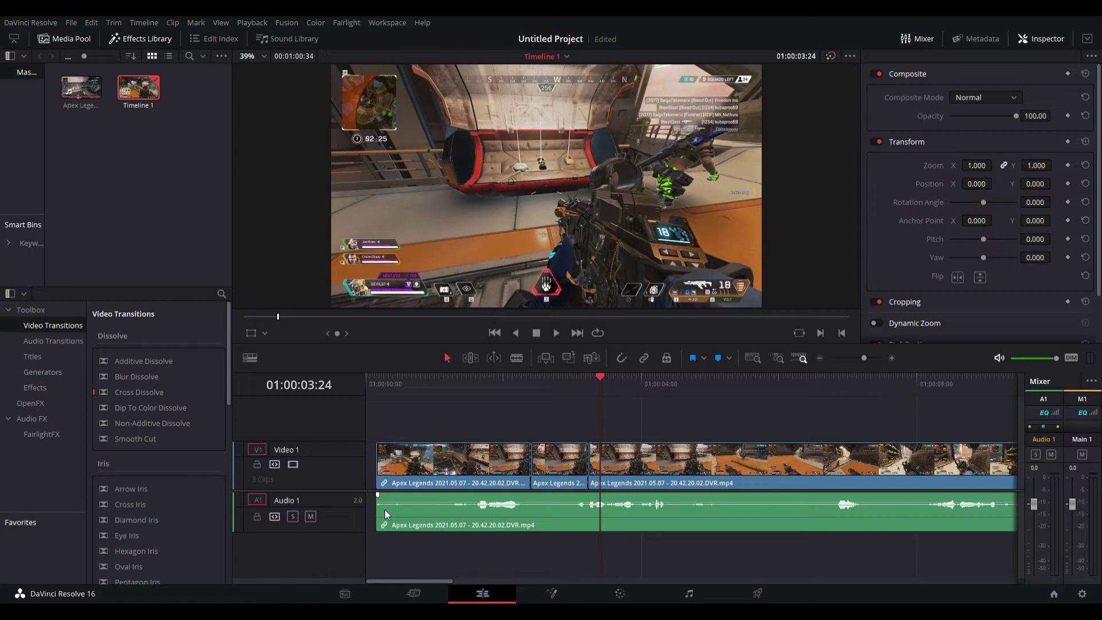
pyautogui.hotkey('ctrl', 'z')
pyautogui.hotkey('ctrl', 'z')
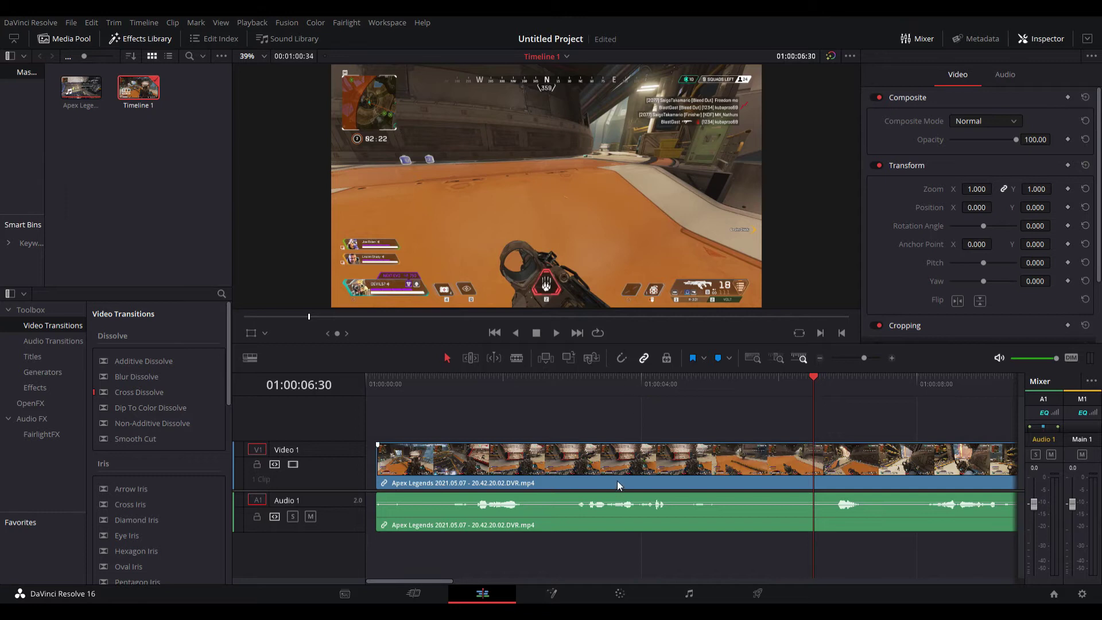
# - Cut the linked video and audio clip at 01:00:03:21 with snapping on, then make another cut close to the playhead
pyautogui.click(625, 460)
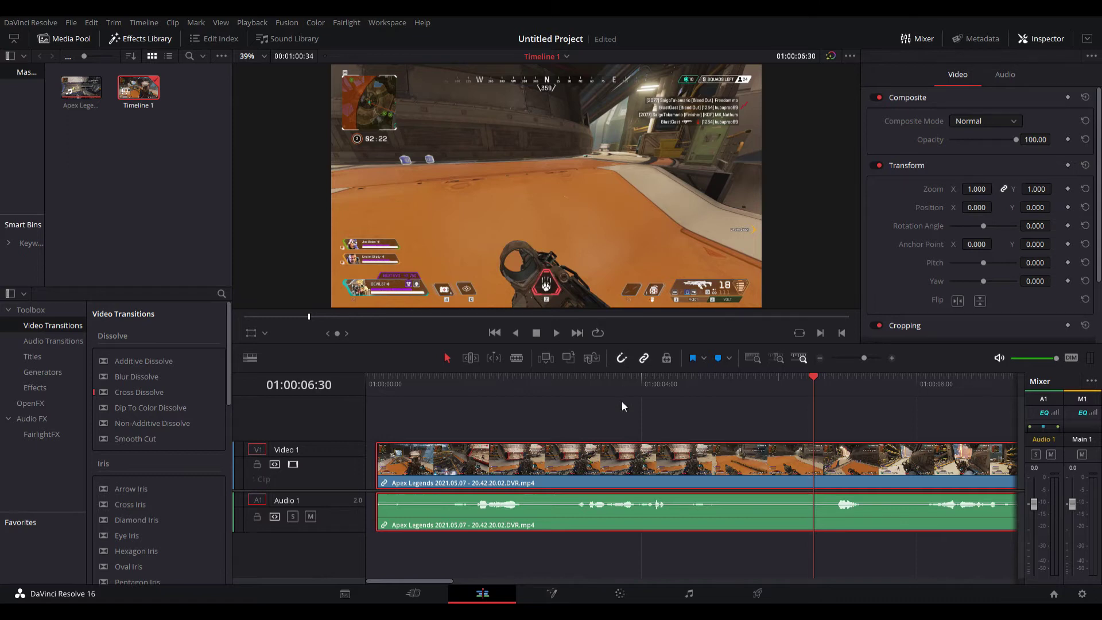
pyautogui.moveTo(683, 380); pyautogui.dragTo(596, 379)
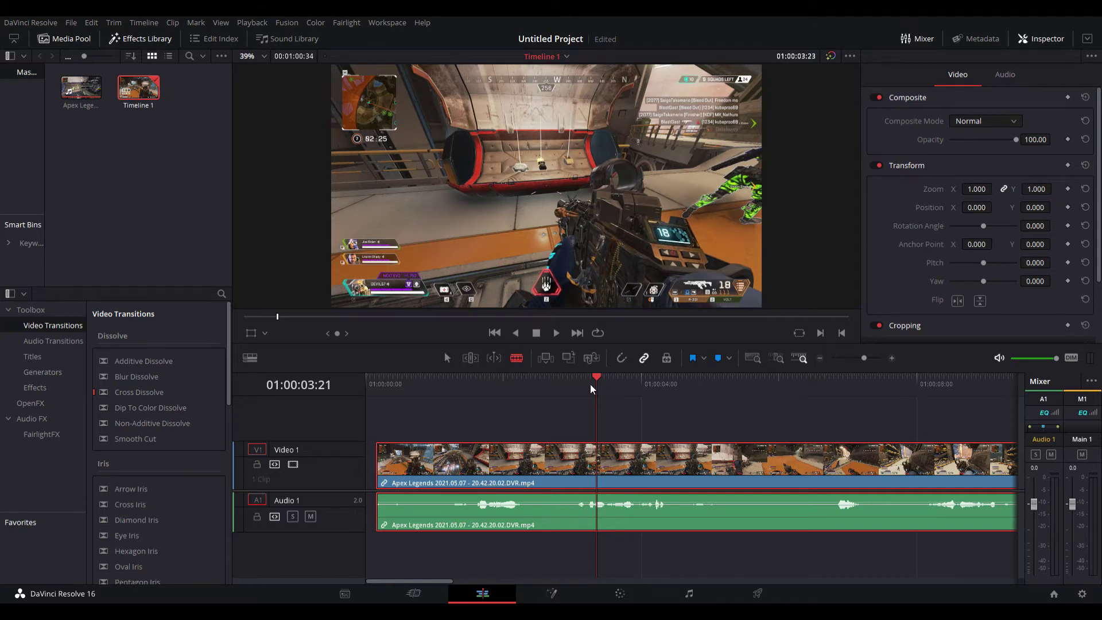
pyautogui.click(622, 358)
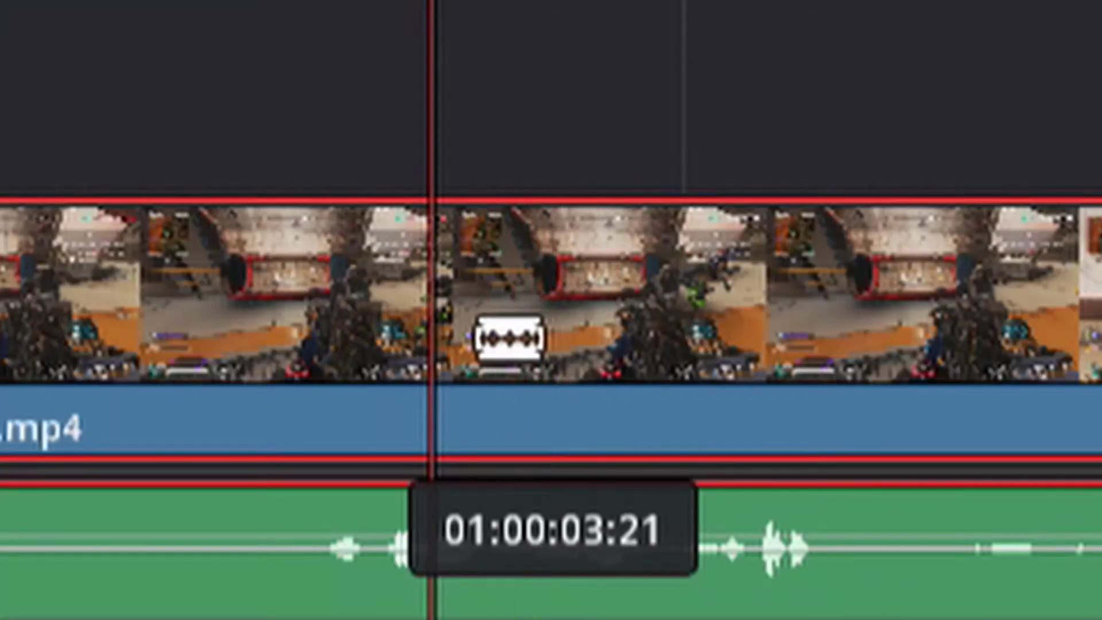
pyautogui.click(508, 337)
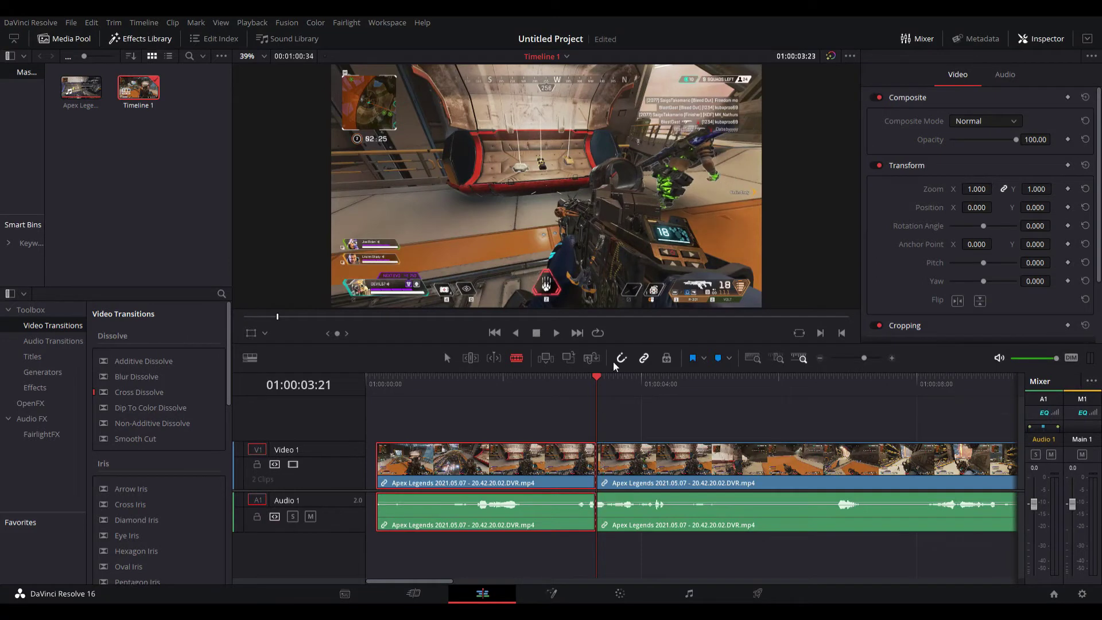
pyautogui.moveTo(597, 491); pyautogui.dragTo(561, 491)
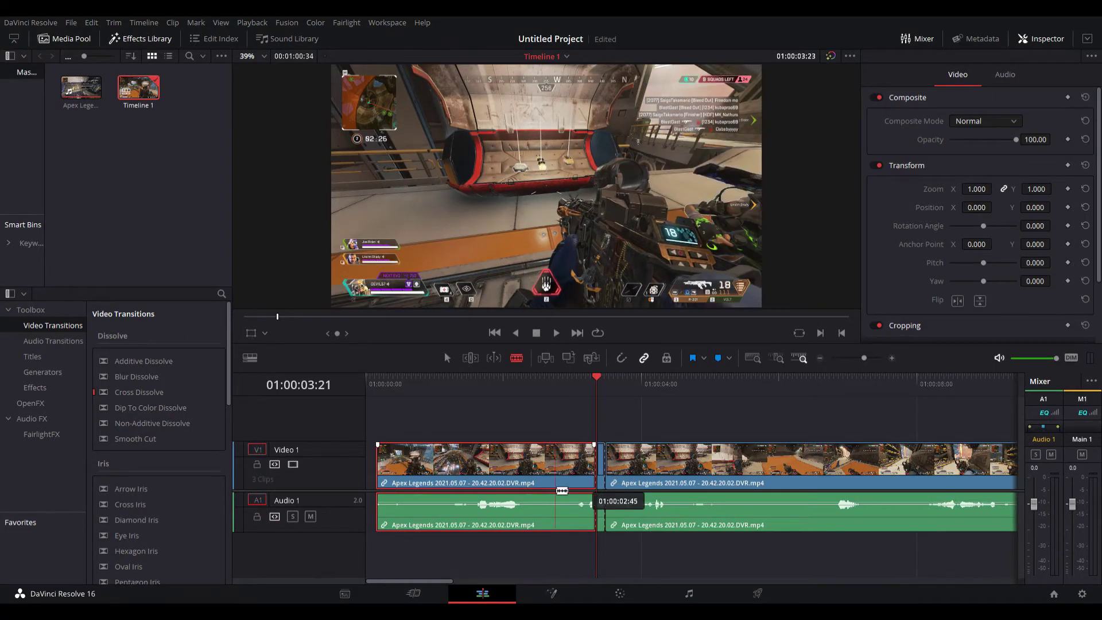
# - Undo the cuts near the playhead and split the linked clip once slightly before the playhead
pyautogui.hotkey('ctrl', 'z')
pyautogui.hotkey('ctrl', 'z')
pyautogui.hotkey('ctrl', 'shift', 'z')
pyautogui.hotkey('ctrl', 'shift', 'z')
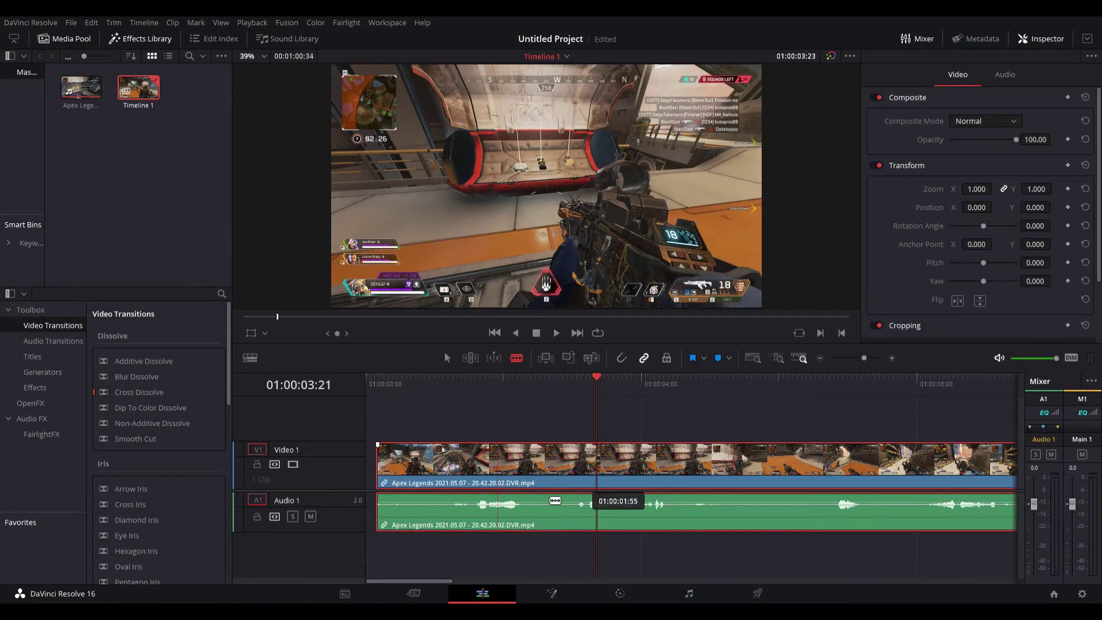
pyautogui.click(447, 358)
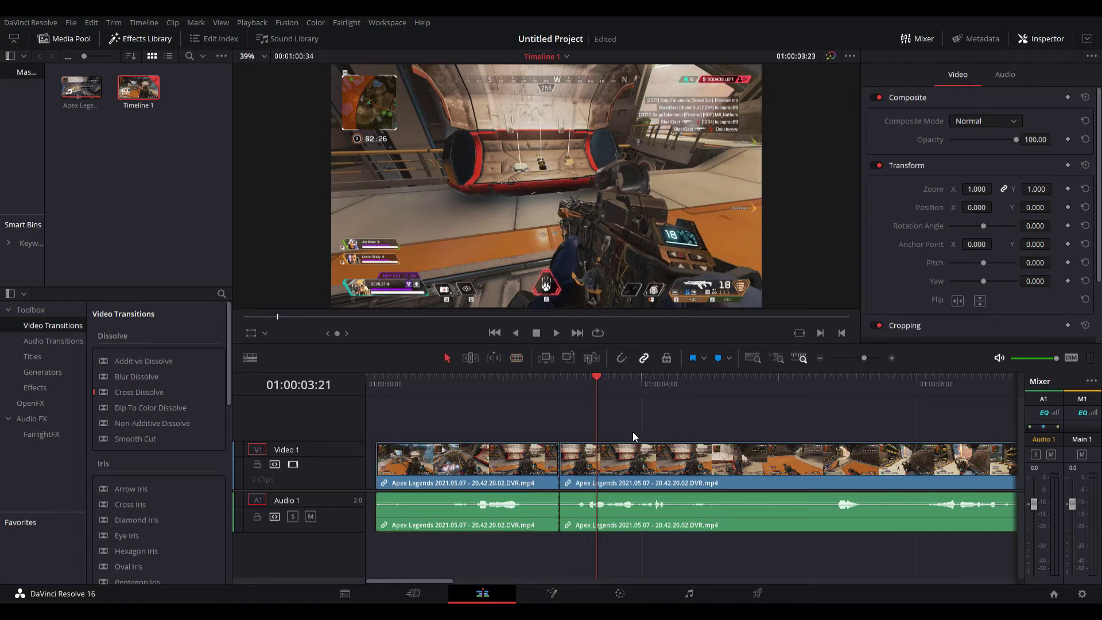
# - Move the second clip away from the first, turn on snapping and snap it back against the first clip's end
pyautogui.moveTo(632, 453)
pyautogui.mouseDown()
pyautogui.moveTo(679, 473)
pyautogui.moveTo(645, 449)
pyautogui.mouseUp()
pyautogui.click(645, 453)
pyautogui.click(621, 357)
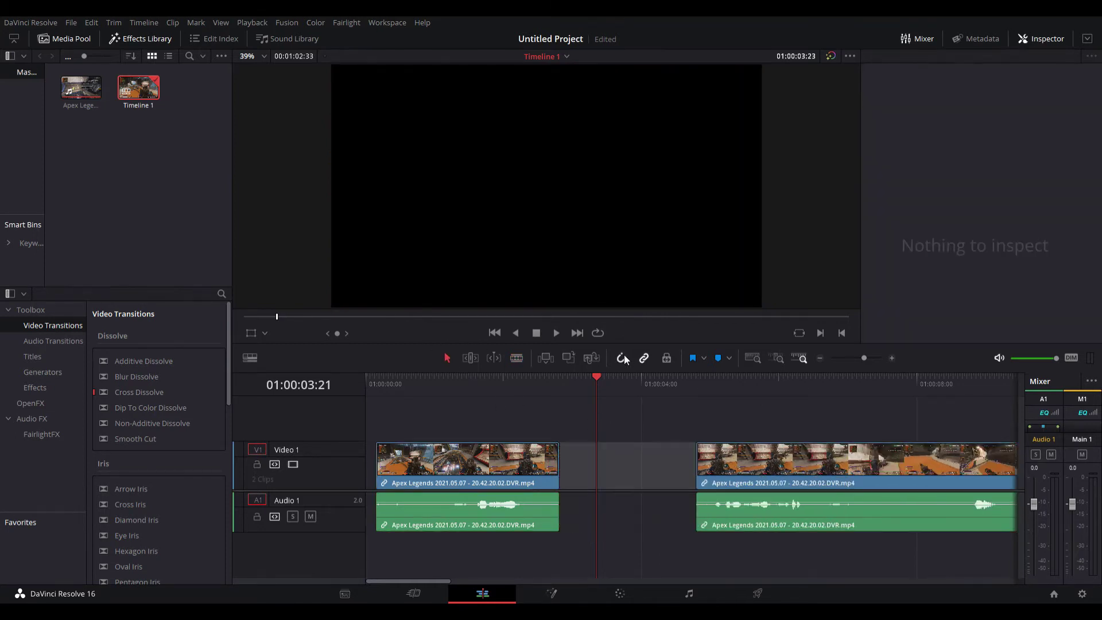
pyautogui.moveTo(789, 462); pyautogui.dragTo(651, 469)
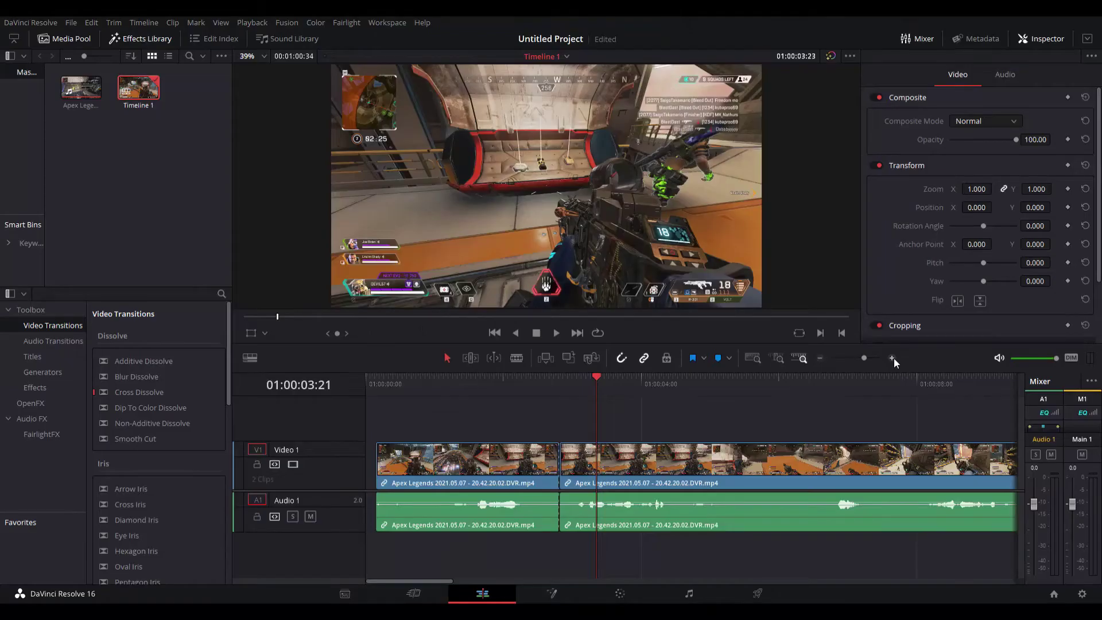
# - Move the playhead to 01:00:08:12, fine-positioning it at a closer timeline zoom
pyautogui.click(987, 374)
pyautogui.click(863, 374)
pyautogui.click(820, 358)
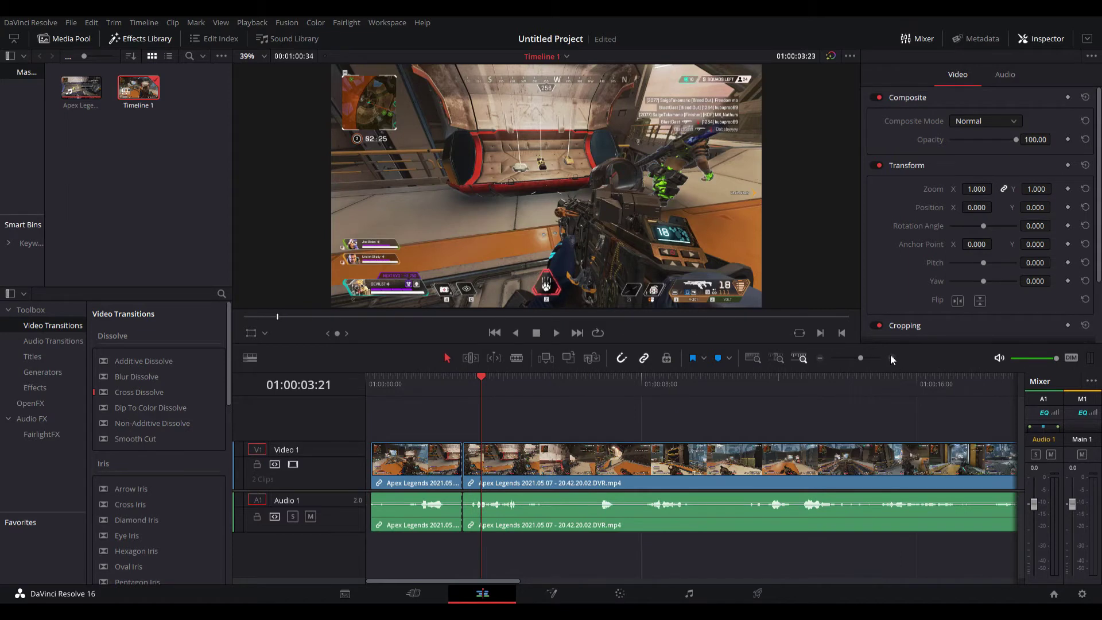
pyautogui.moveTo(481, 380); pyautogui.dragTo(647, 377)
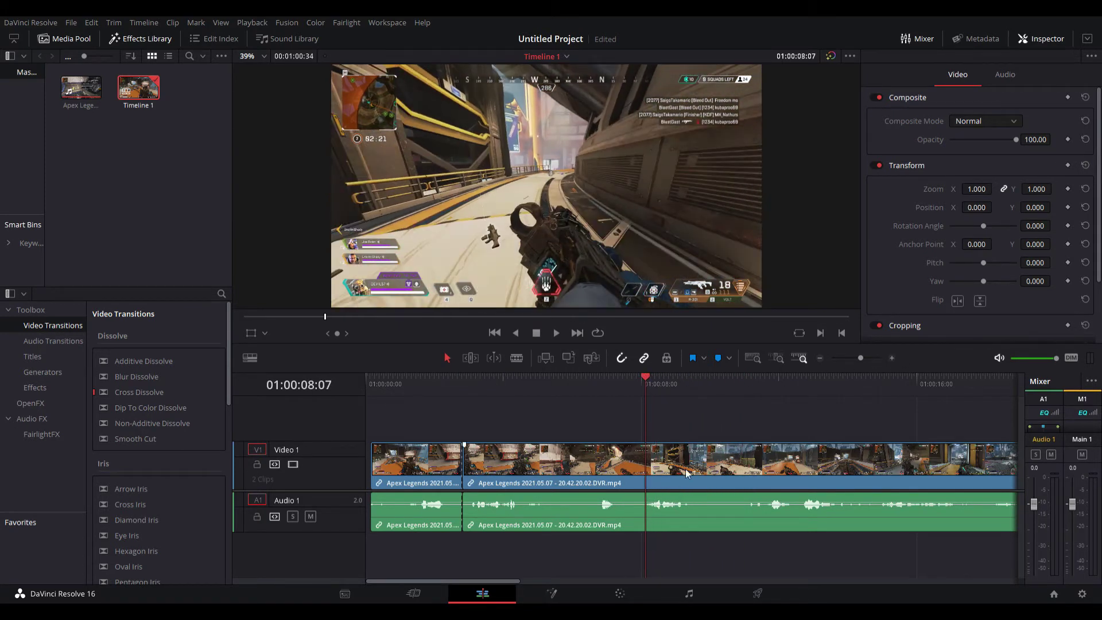
pyautogui.click(893, 358)
pyautogui.click(892, 358)
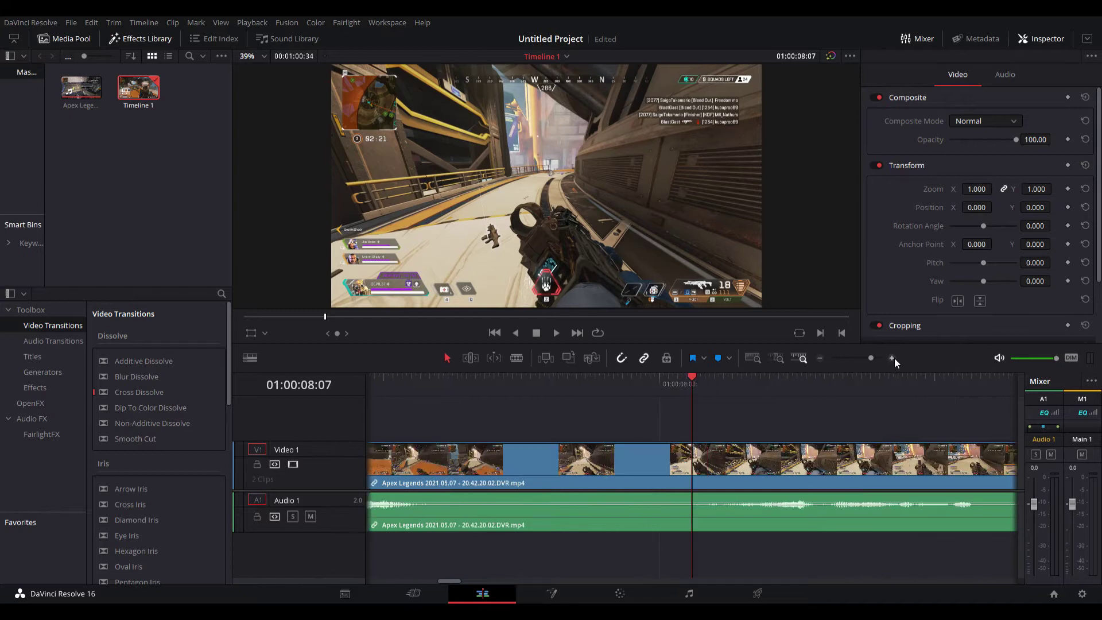
pyautogui.moveTo(692, 377); pyautogui.dragTo(717, 396)
pyautogui.click(819, 357)
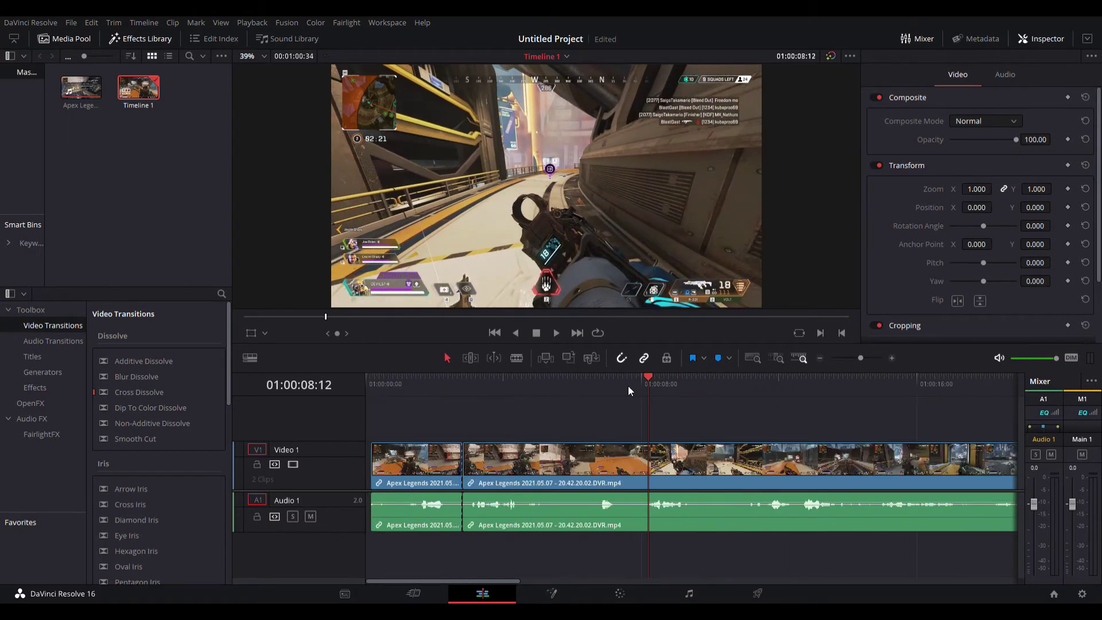
# - Select both clips with their audio and move them to the very start of the timeline
pyautogui.moveTo(406, 411); pyautogui.dragTo(659, 545)
pyautogui.moveTo(626, 469); pyautogui.dragTo(596, 476)
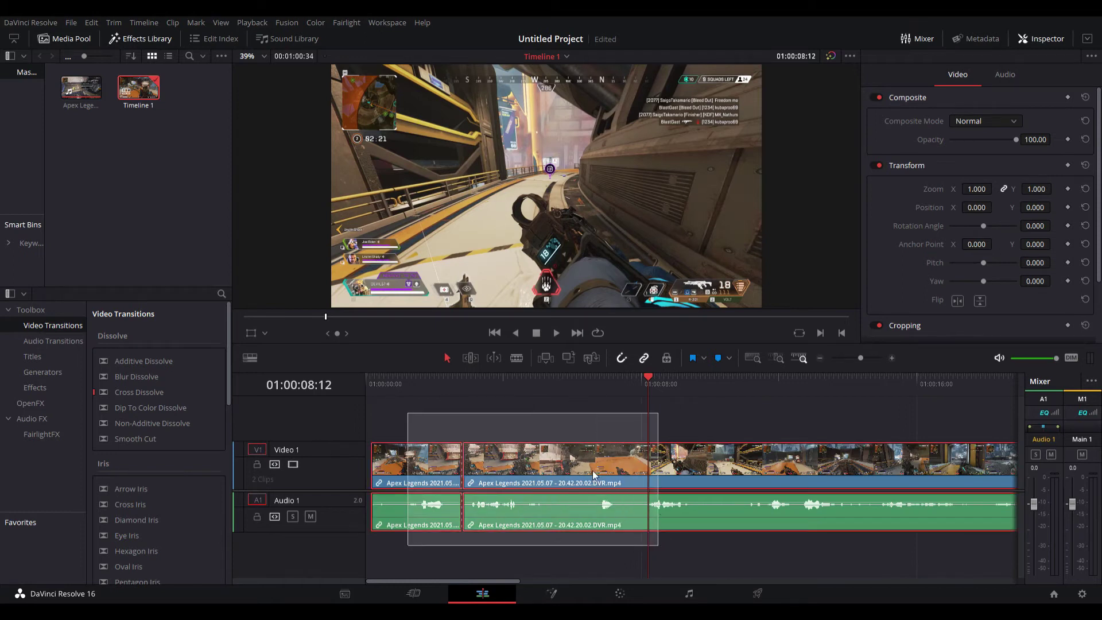
pyautogui.click(414, 408)
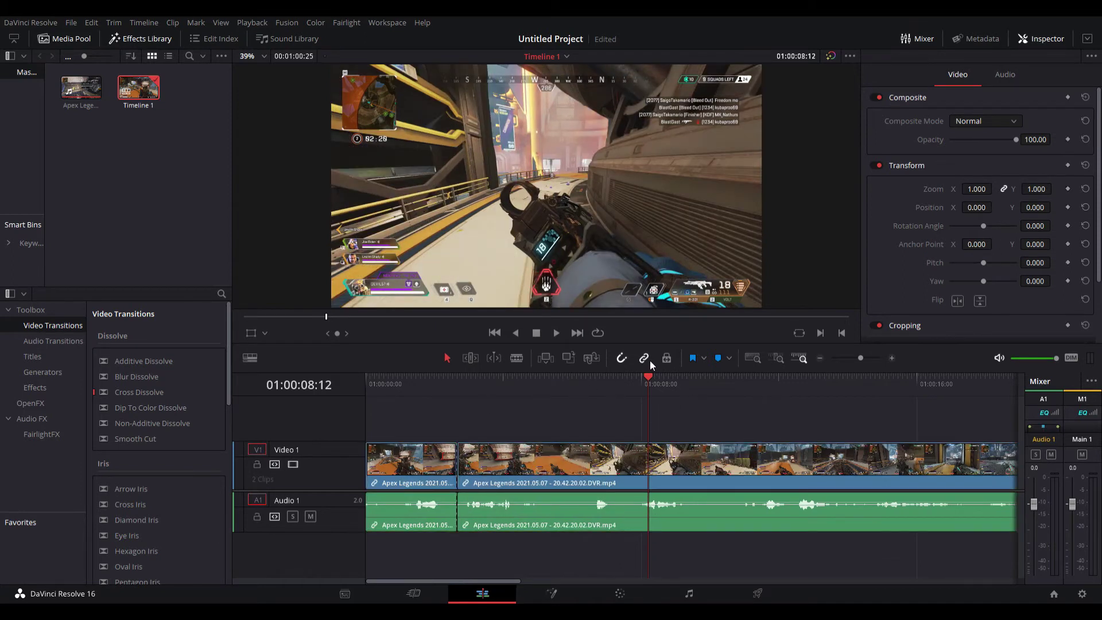
# - Turn off linked selection and select only the audio parts of both clips
pyautogui.moveTo(408, 549); pyautogui.dragTo(560, 519)
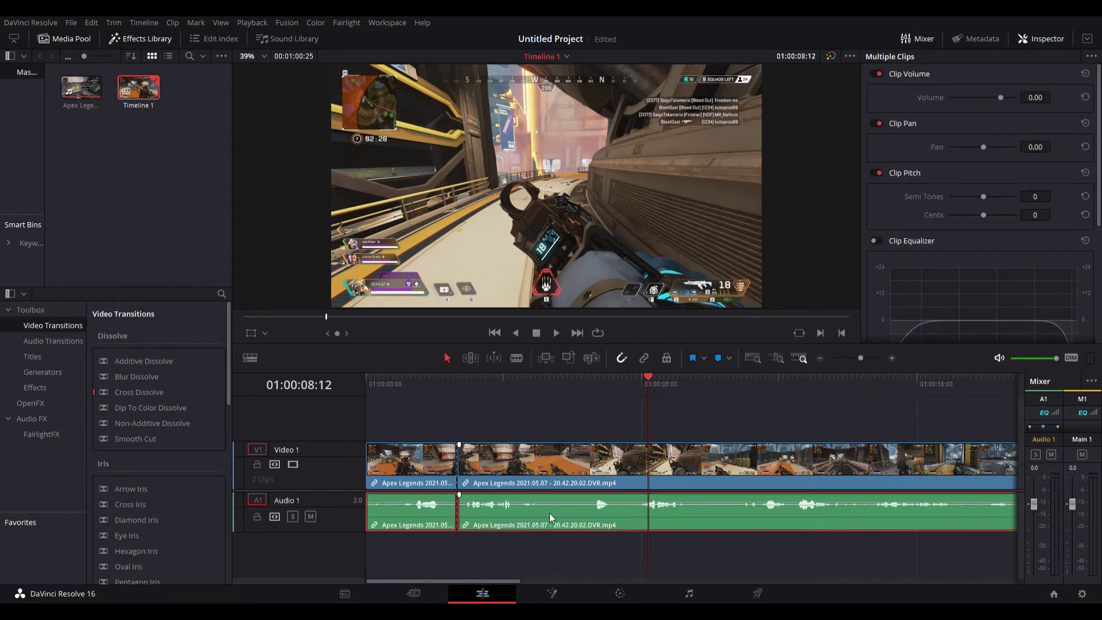
# - Delete the selected audio parts of both clips, keeping their video, and leave no clip selected
pyautogui.press('BackSpace')
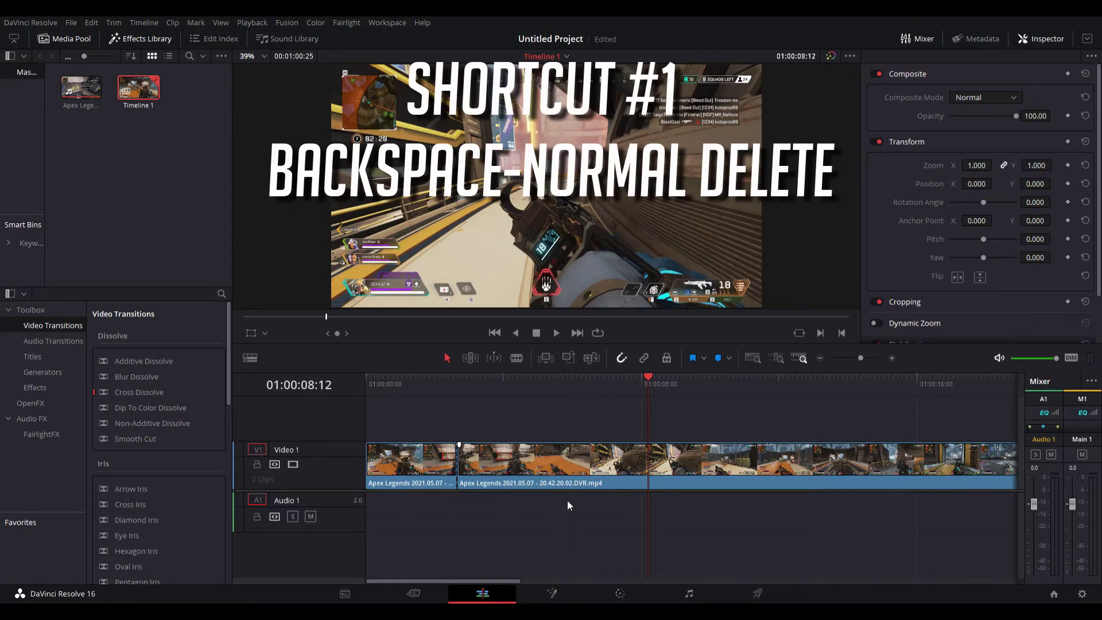
pyautogui.click(593, 460)
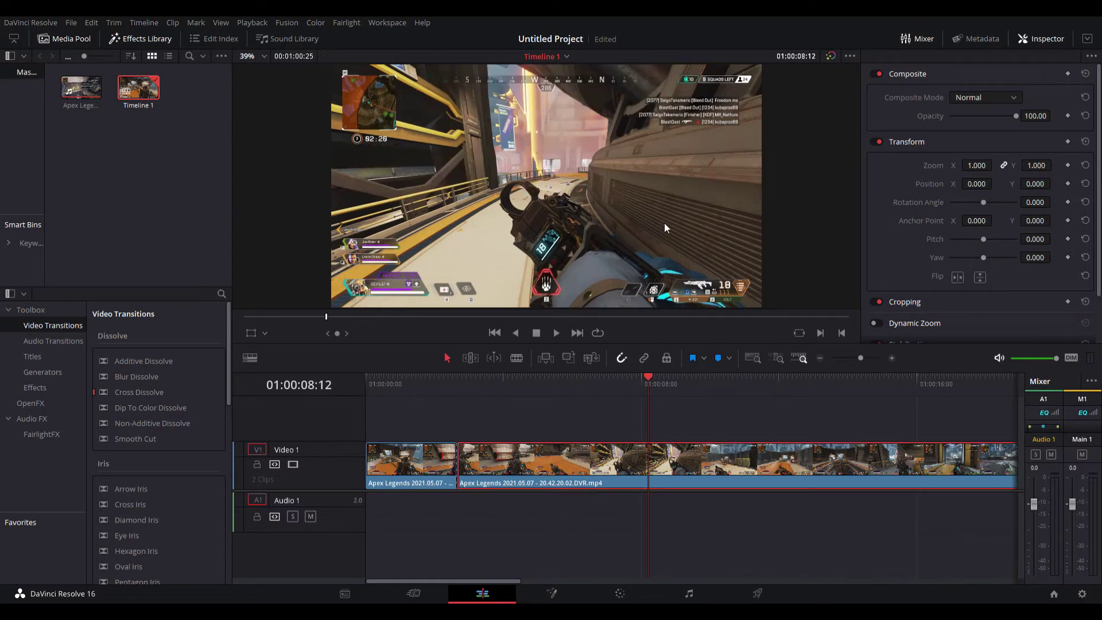
pyautogui.click(509, 422)
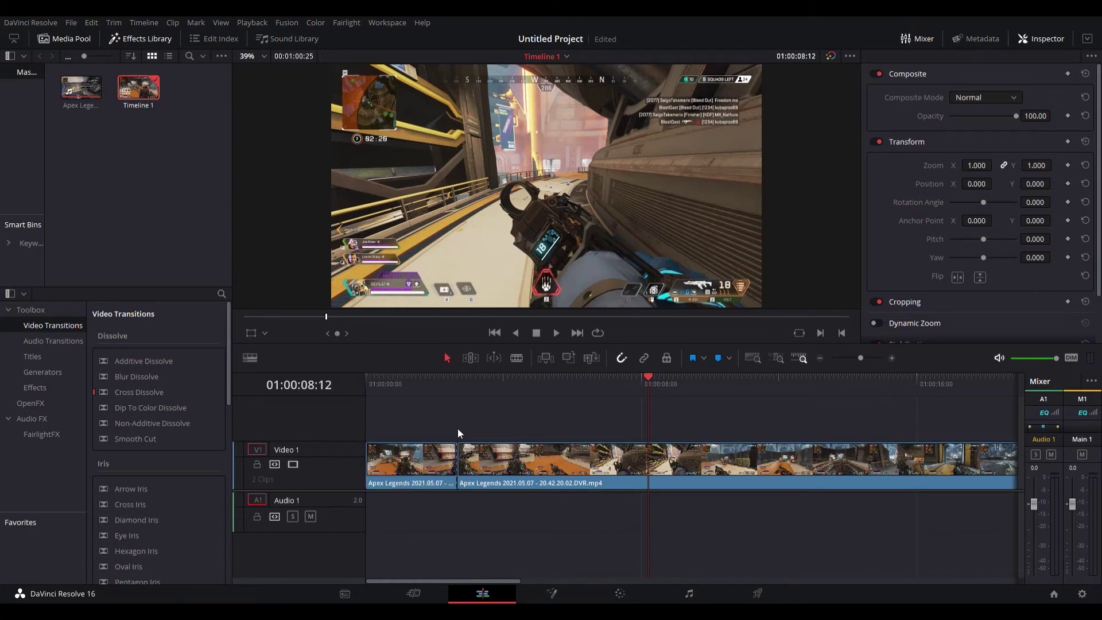
# - Delete the first video clip leaving its gap, move the playhead to 01:00:03:07, and undo the deletion
pyautogui.click(410, 469)
pyautogui.press('Delete')
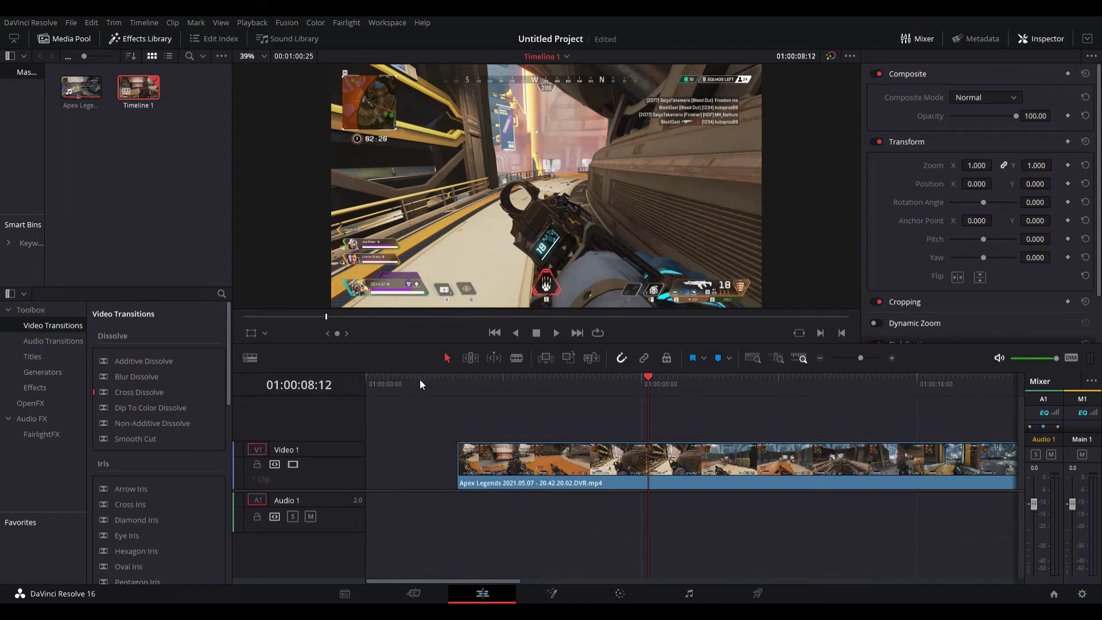
pyautogui.moveTo(419, 380); pyautogui.dragTo(473, 390)
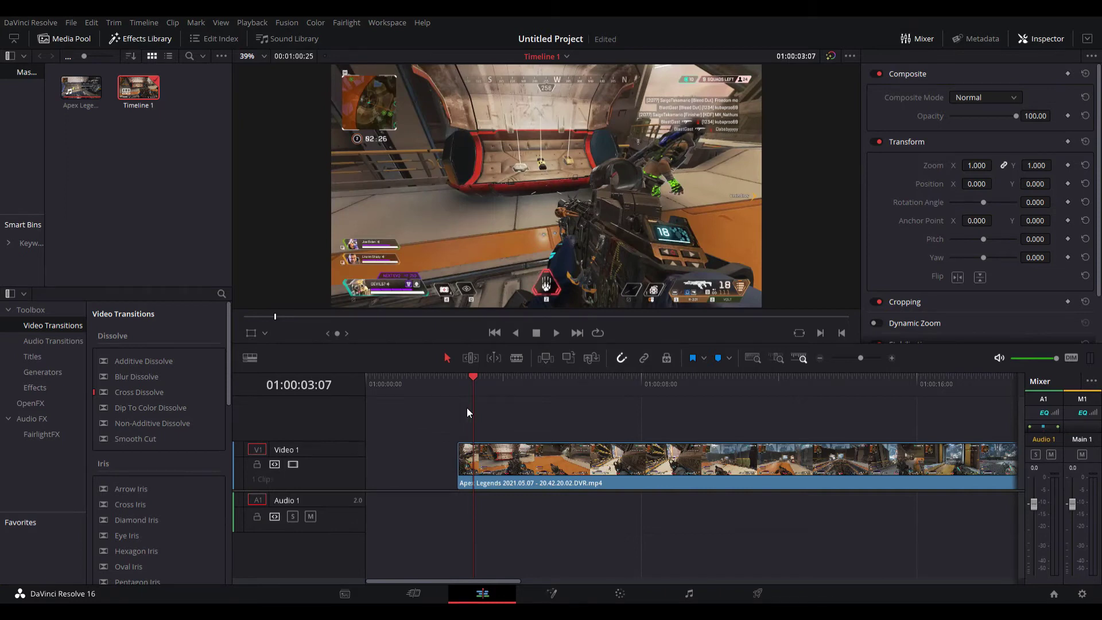
pyautogui.hotkey('ctrl', 'z')
# - Ripple delete the first video clip so the second one closes up to the timeline's start
pyautogui.click(415, 455)
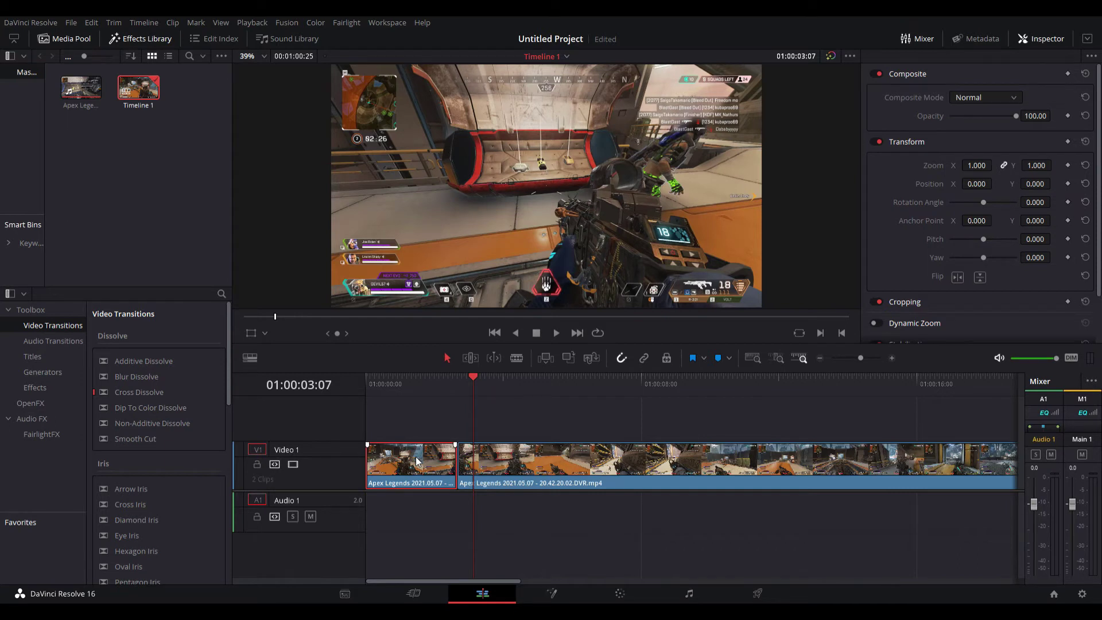
pyautogui.press('Delete')
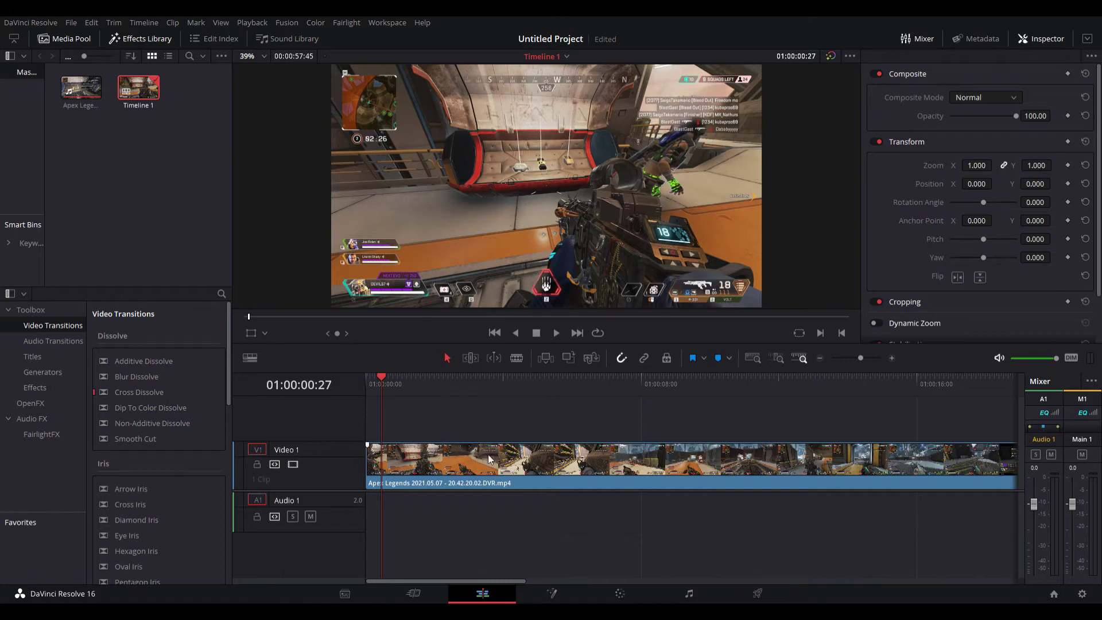
# - Cut the remaining clip at two points with the blade, the second at about 01:00:07:10, and delete the middle piece leaving its gap
pyautogui.click(516, 357)
pyautogui.click(529, 456)
pyautogui.click(611, 466)
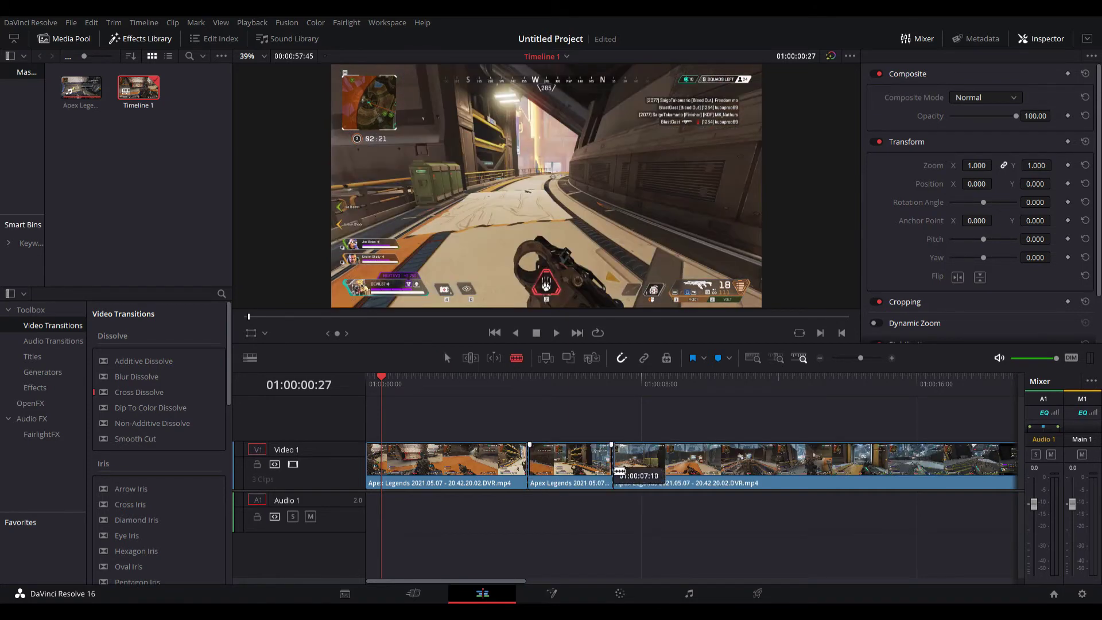
pyautogui.click(571, 476)
pyautogui.press('Delete')
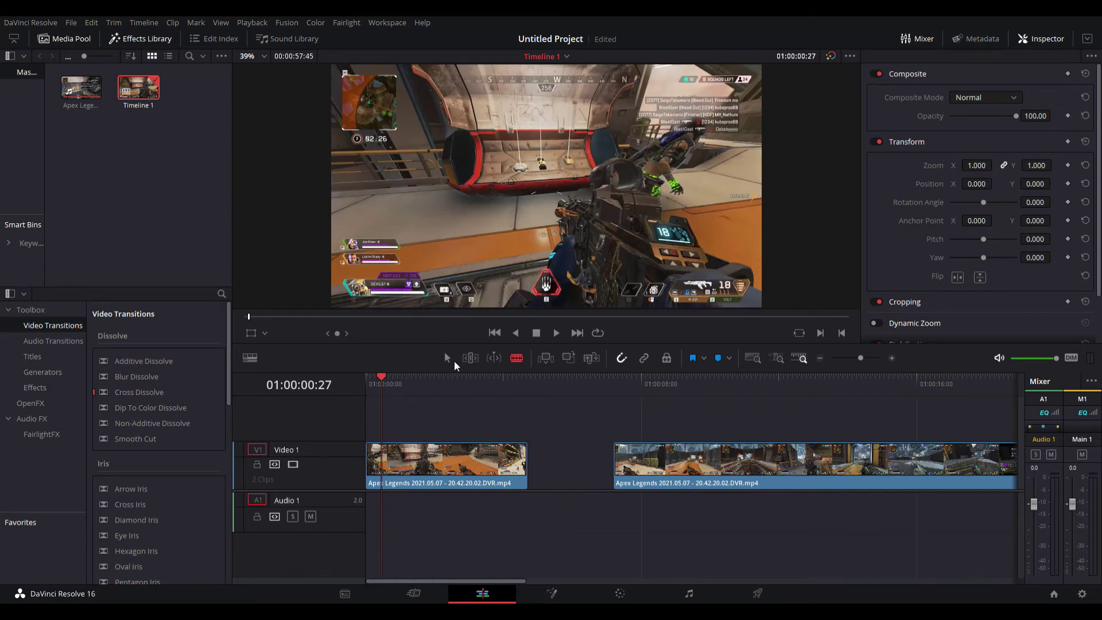
# - Undo the middle piece's deletion and ripple delete that piece to close the gap
pyautogui.click(448, 358)
pyautogui.hotkey('ctrl', 'z')
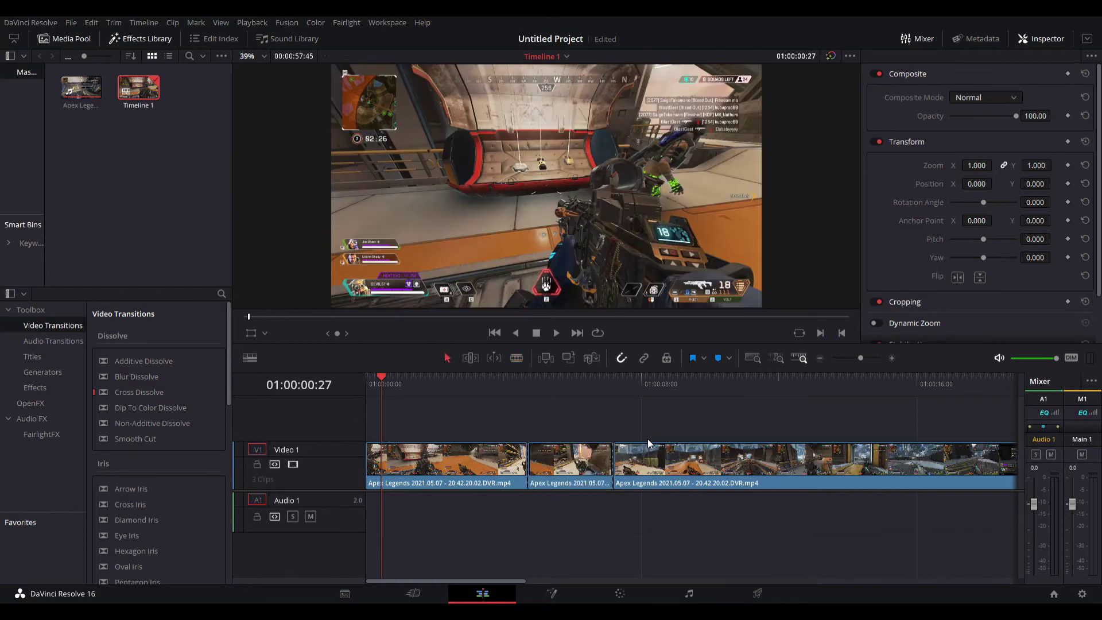
pyautogui.click(582, 455)
pyautogui.press('Delete')
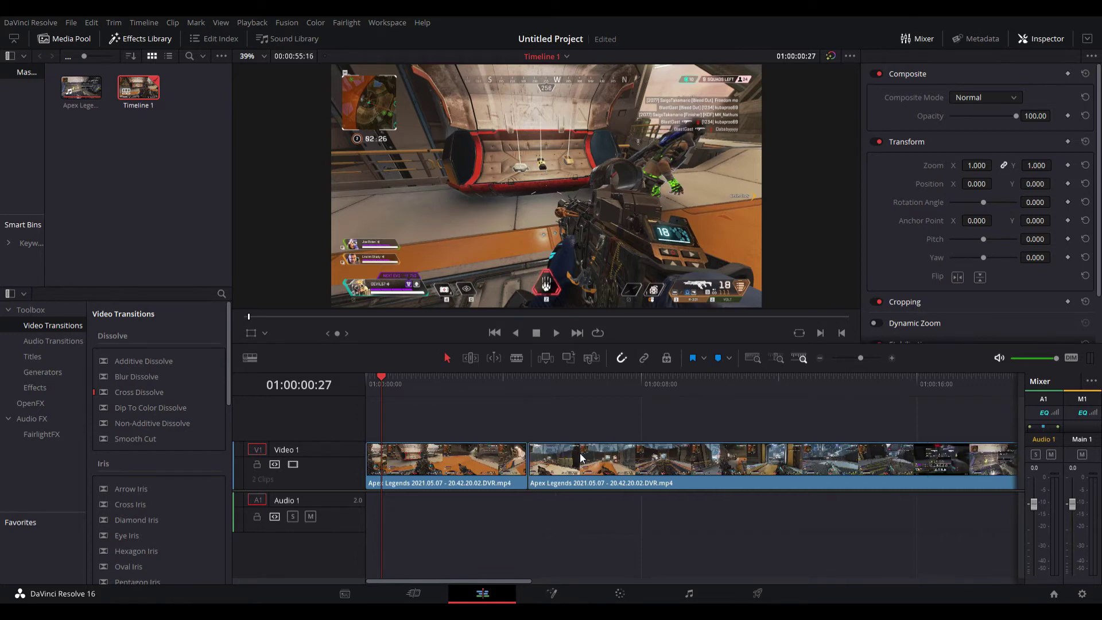
# - Review the edit by scrubbing and playing across the join, and return the playhead to 01:00:00:20
pyautogui.moveTo(463, 408); pyautogui.dragTo(732, 461)
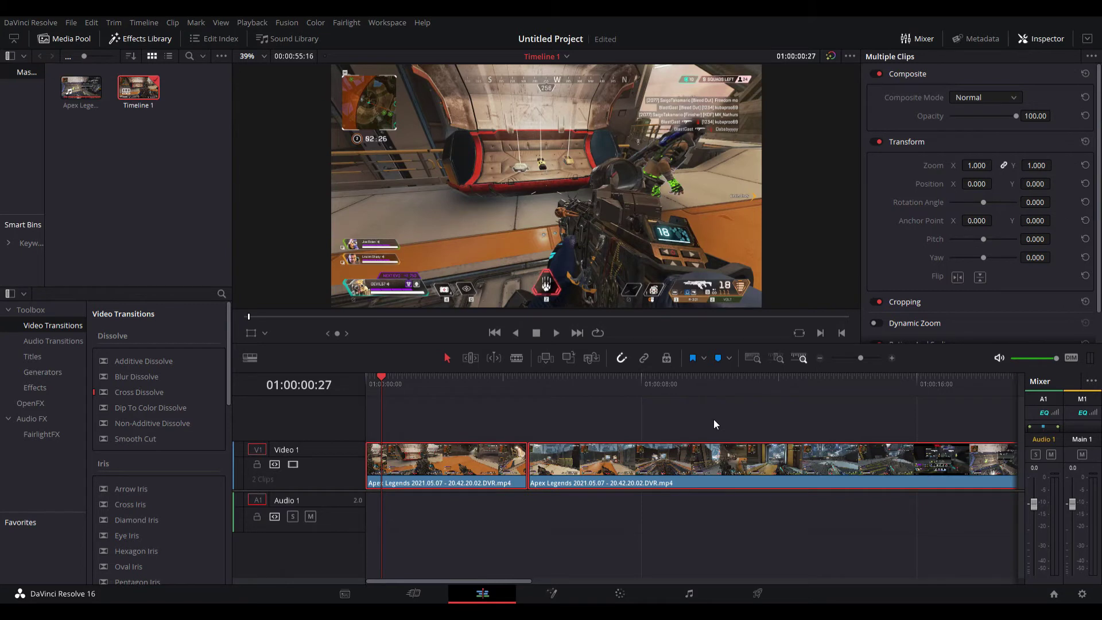
pyautogui.click(809, 391)
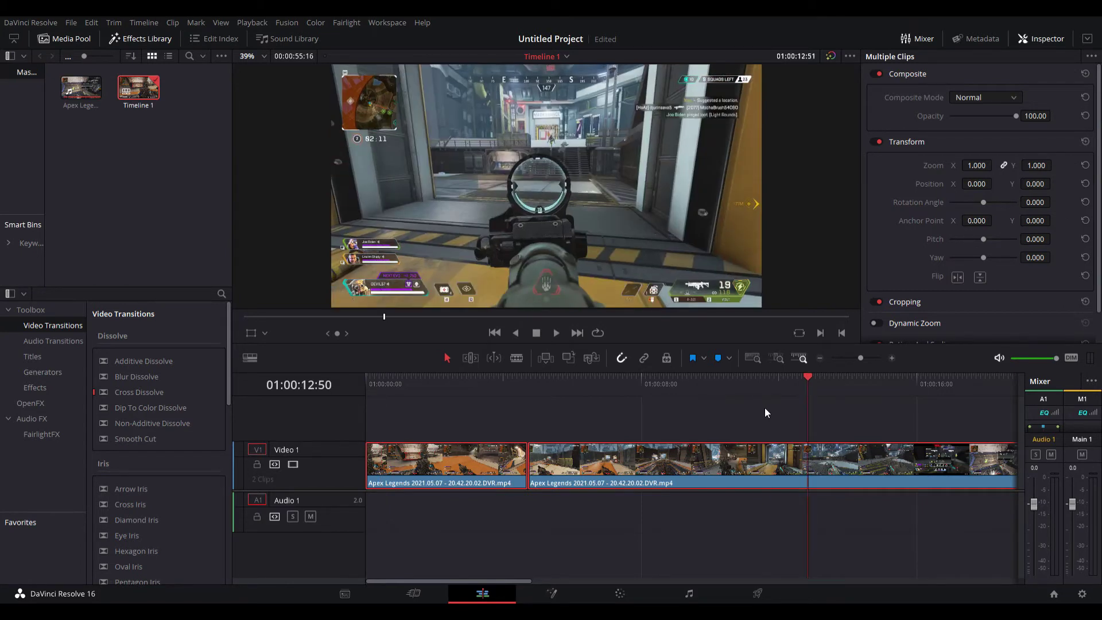
pyautogui.click(764, 409)
pyautogui.click(451, 379)
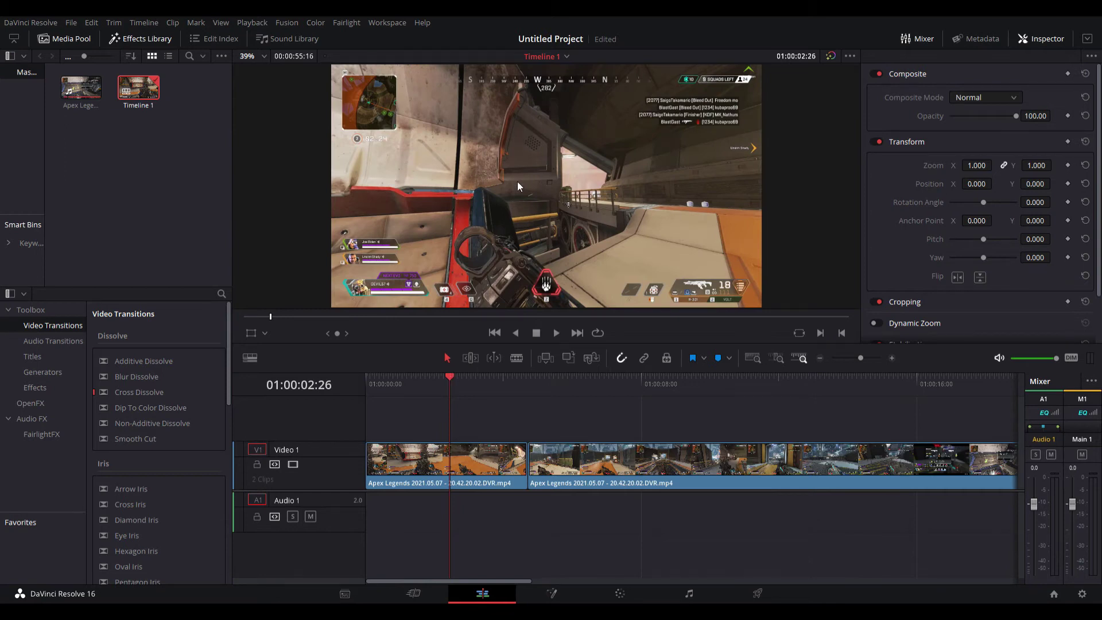
pyautogui.moveTo(458, 390); pyautogui.dragTo(548, 360)
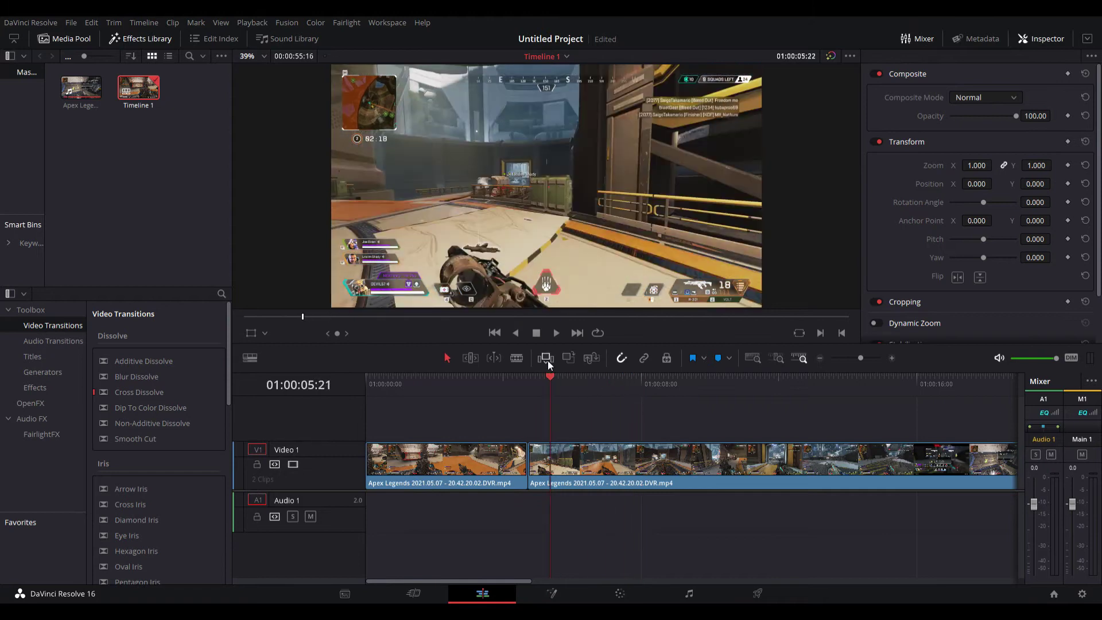
pyautogui.click(556, 334)
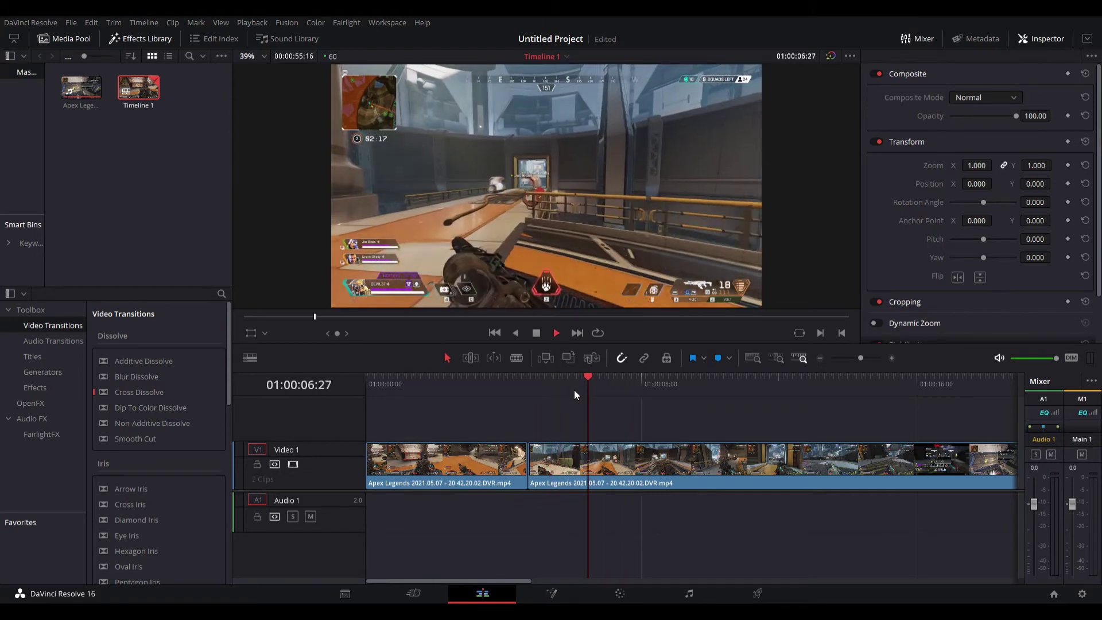
pyautogui.click(536, 333)
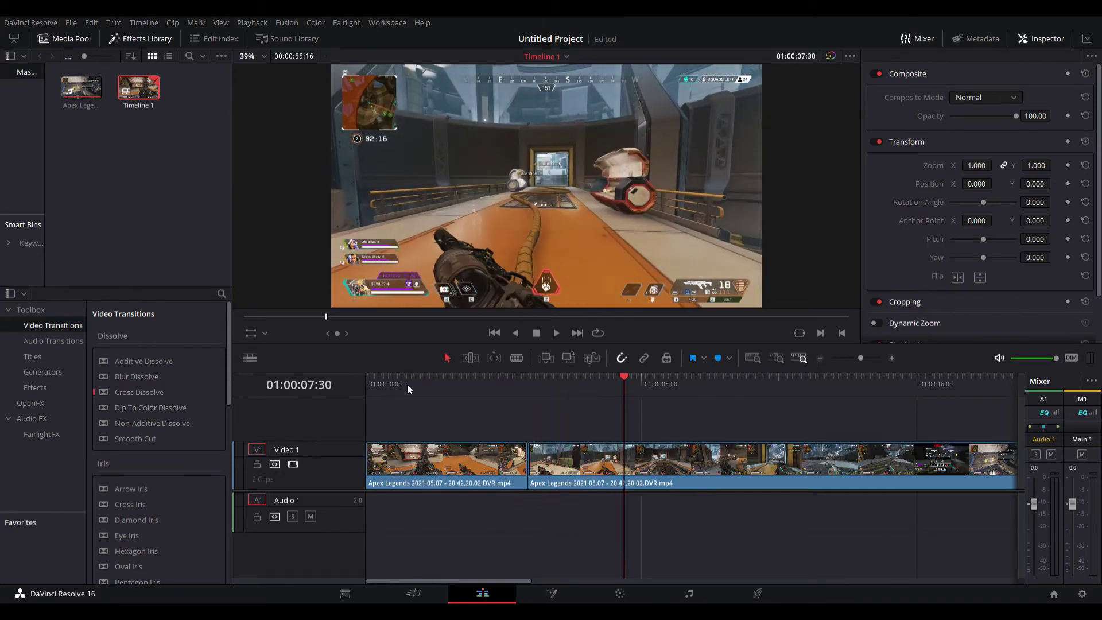
pyautogui.click(377, 378)
pyautogui.scroll(-2, 1019, 183)
pyautogui.scroll(2, 1019, 183)
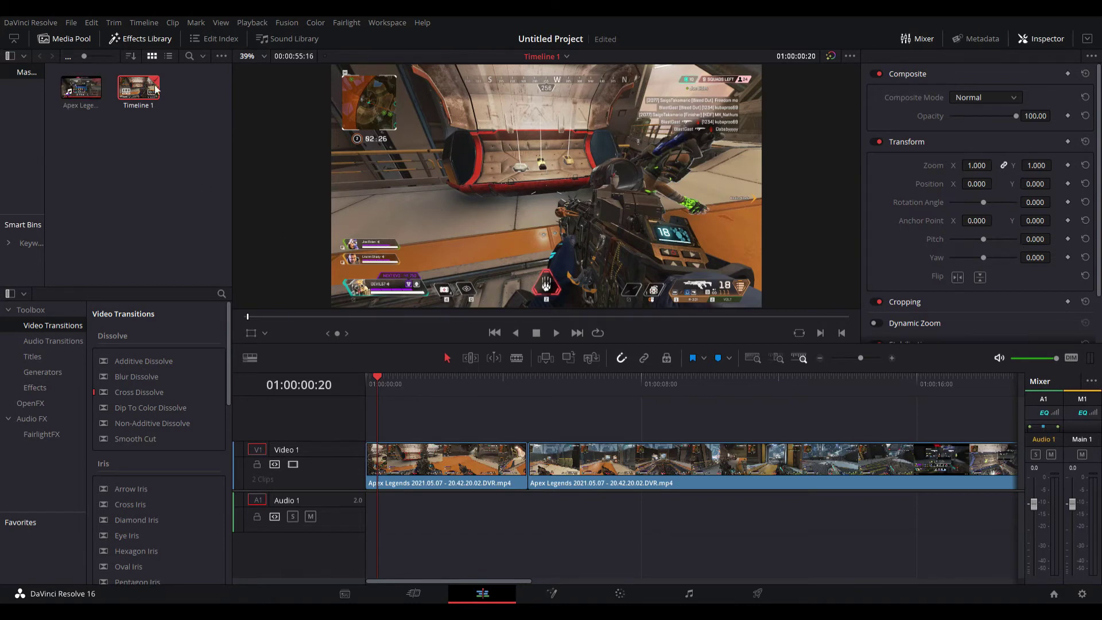
# - View the Effects and Video Transitions categories in the effects library, and scrub through both clips on the timeline
pyautogui.moveTo(400, 427); pyautogui.dragTo(621, 467)
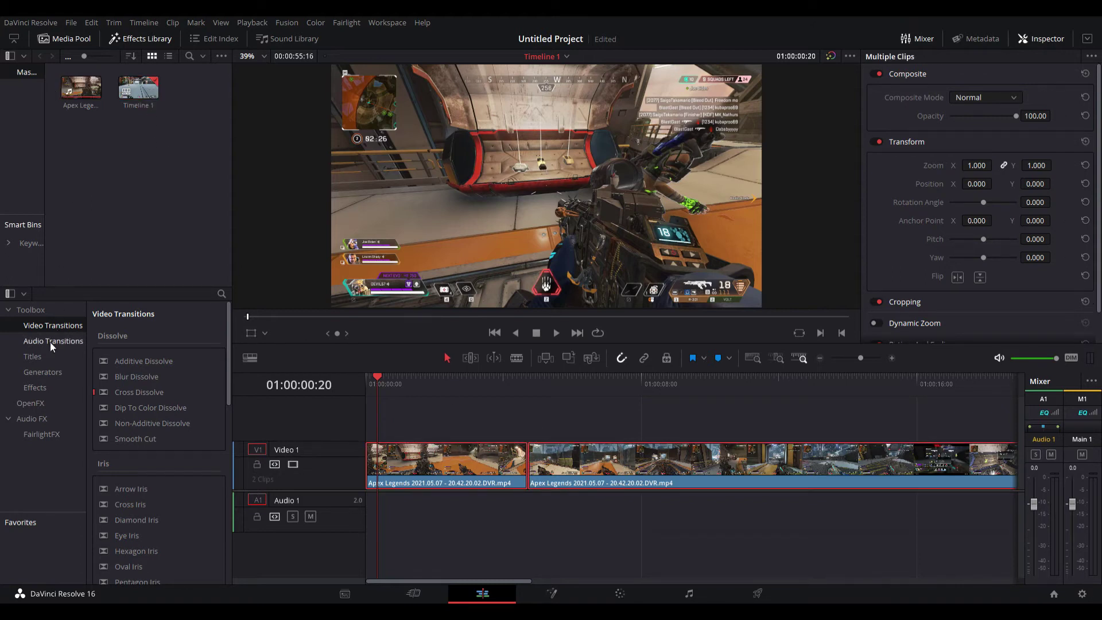
pyautogui.click(36, 388)
pyautogui.click(40, 322)
pyautogui.moveTo(383, 382); pyautogui.dragTo(664, 404)
pyautogui.click(629, 405)
pyautogui.press('j')
pyautogui.press('j')
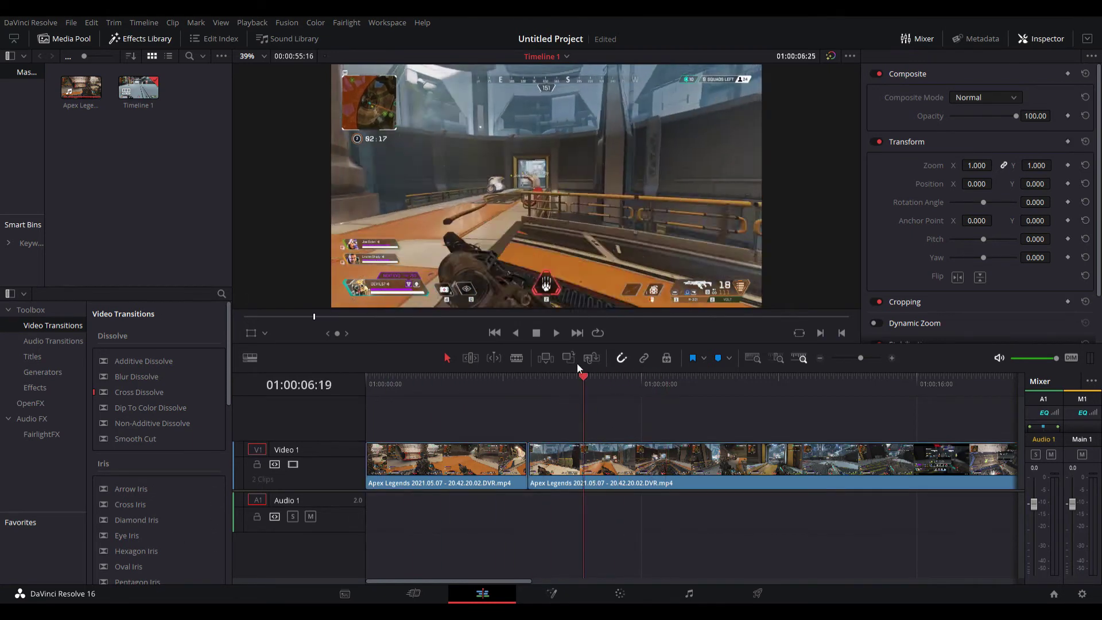
pyautogui.moveTo(596, 408); pyautogui.dragTo(728, 465)
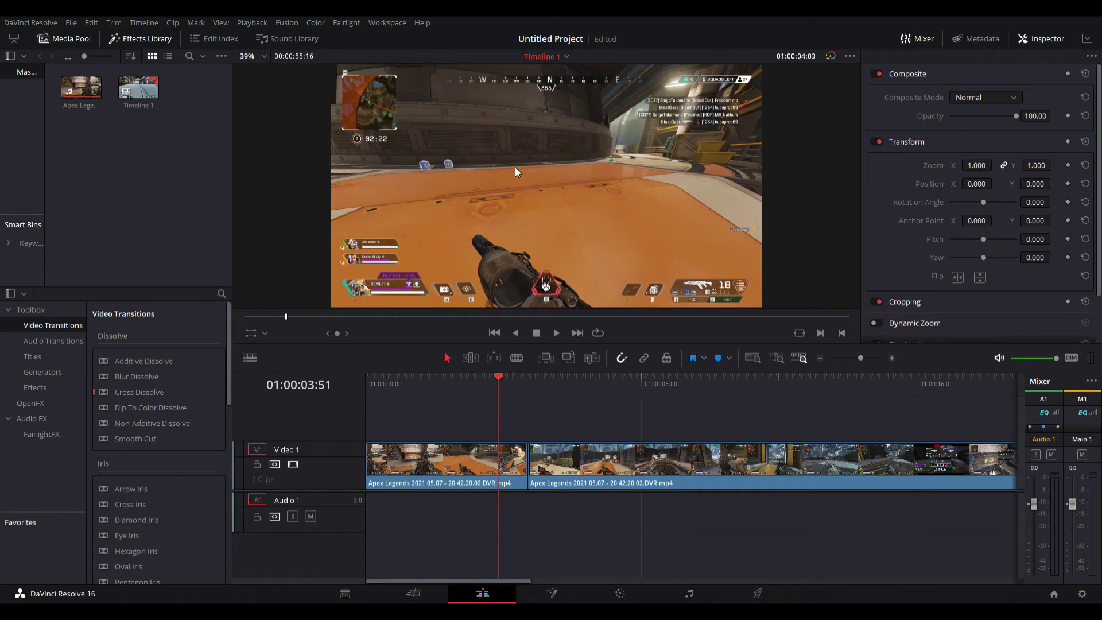
# - Zoom the viewer out to 37% and shift the picture within it
pyautogui.scroll(2, 516, 169)
pyautogui.scroll(-3, 518, 170)
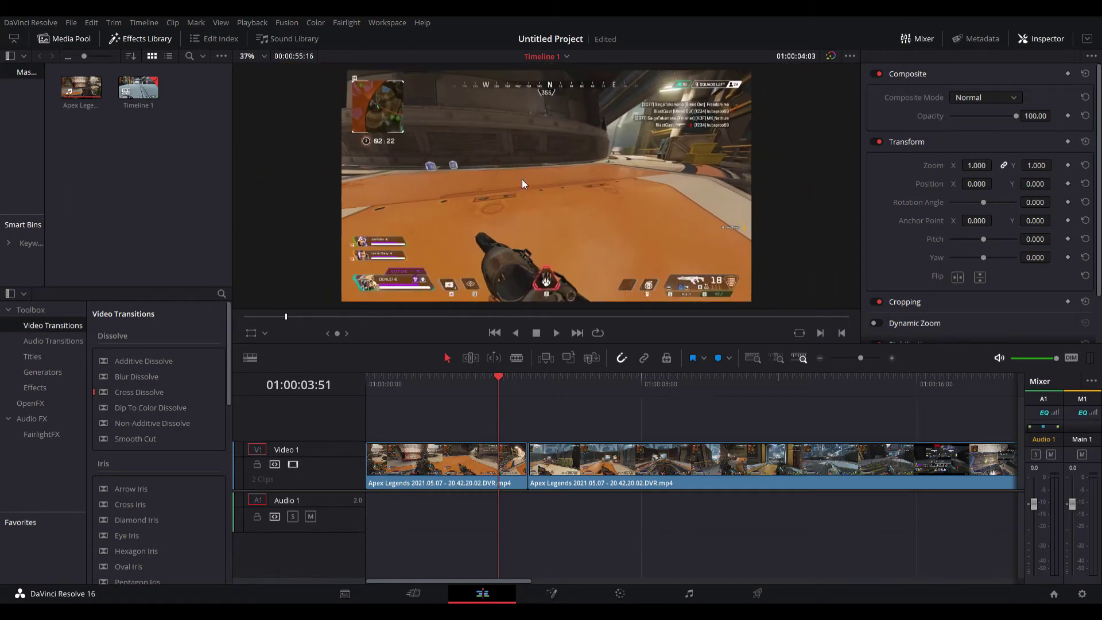
pyautogui.moveTo(521, 180); pyautogui.dragTo(537, 207)
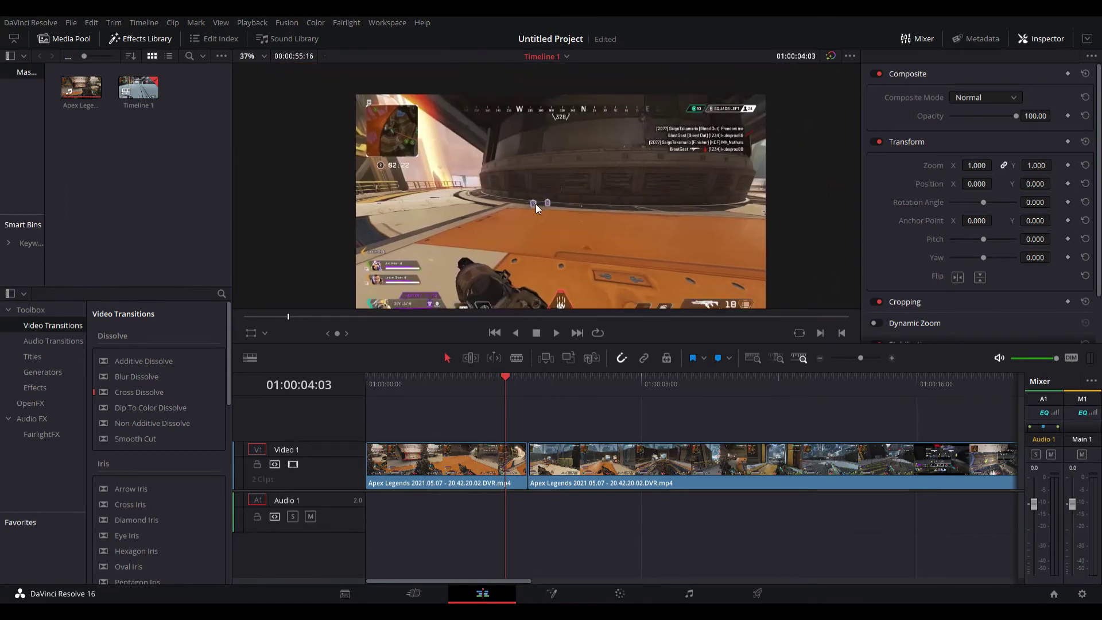
# - Undo the cuts and ripple deletions until the original first clip is restored before the second one
pyautogui.hotkey('ctrl', 'z')
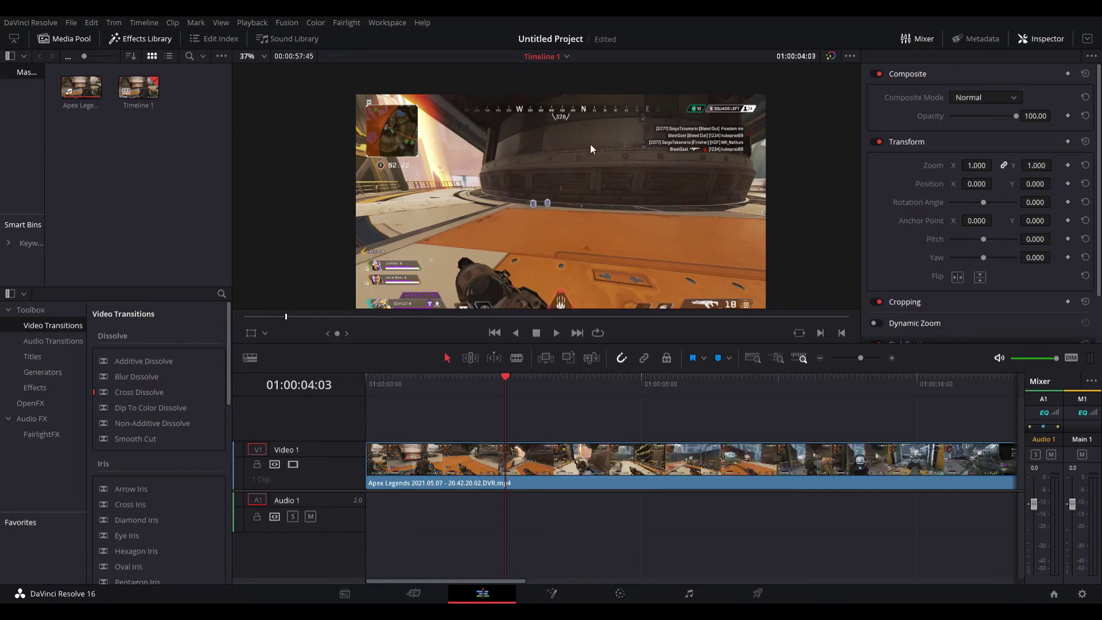
pyautogui.hotkey('shift', 'z')
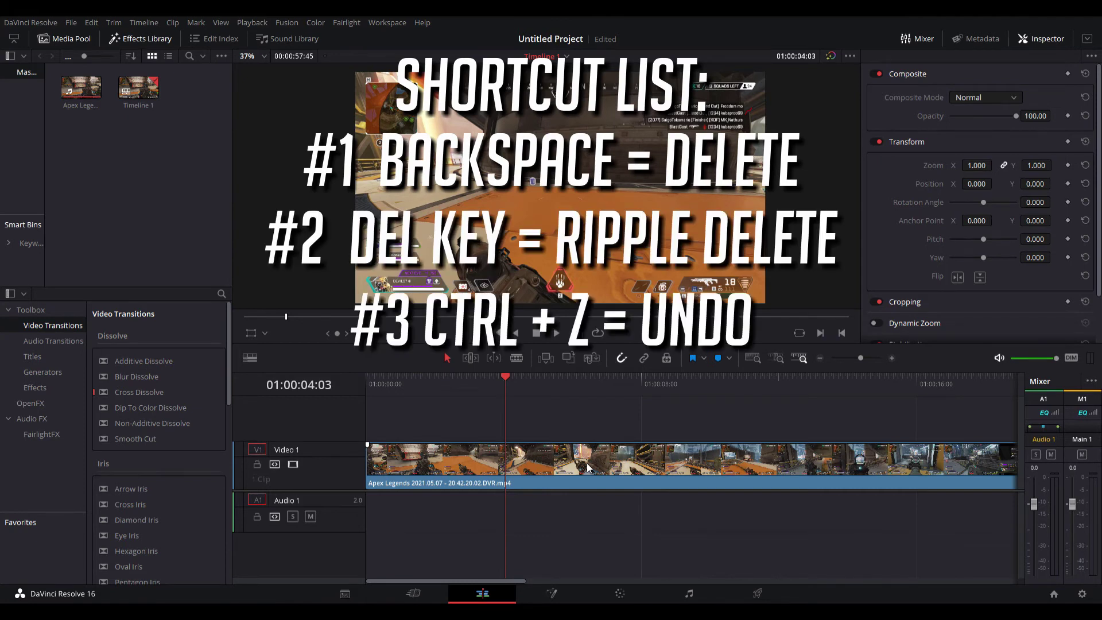
pyautogui.hotkey('ctrl', 'z')
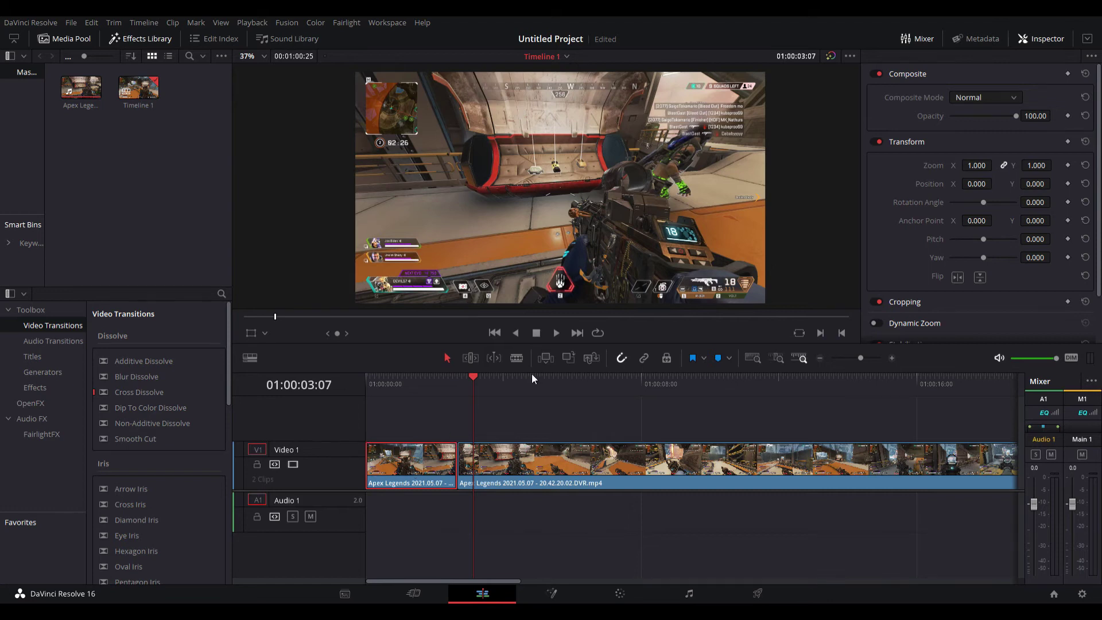
# - Scrub the playhead to 01:00:05:58 and back into the first clip near the timeline's start
pyautogui.moveTo(544, 380); pyautogui.dragTo(571, 385)
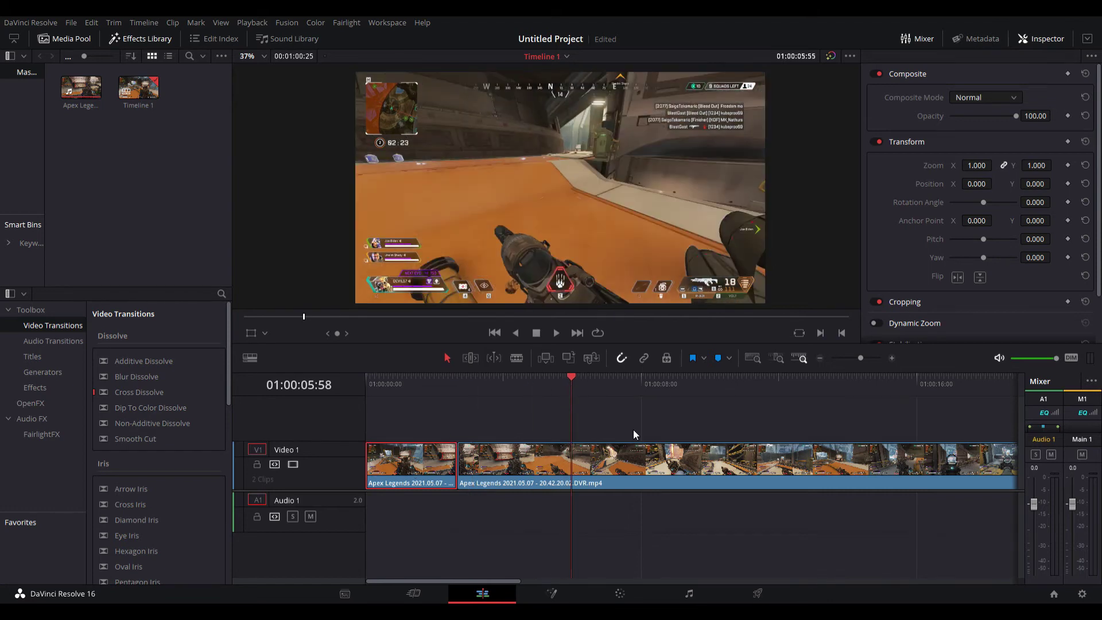
pyautogui.hotkey('ctrl', 'v')
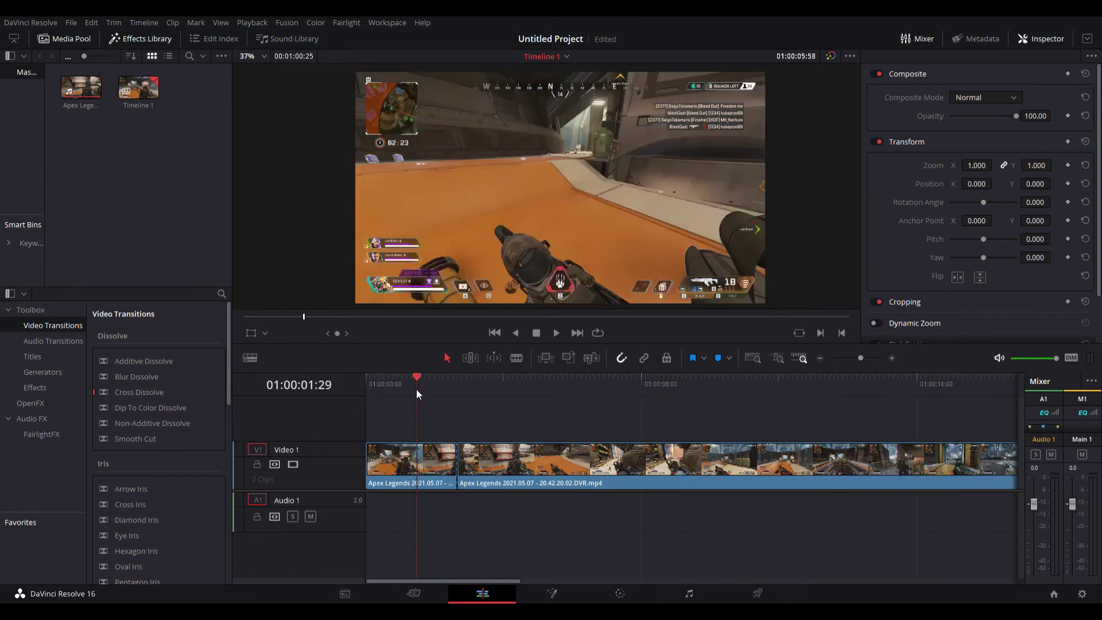
pyautogui.moveTo(415, 387)
pyautogui.mouseDown()
pyautogui.moveTo(372, 389)
pyautogui.moveTo(404, 392)
pyautogui.mouseUp()
pyautogui.press('Down')
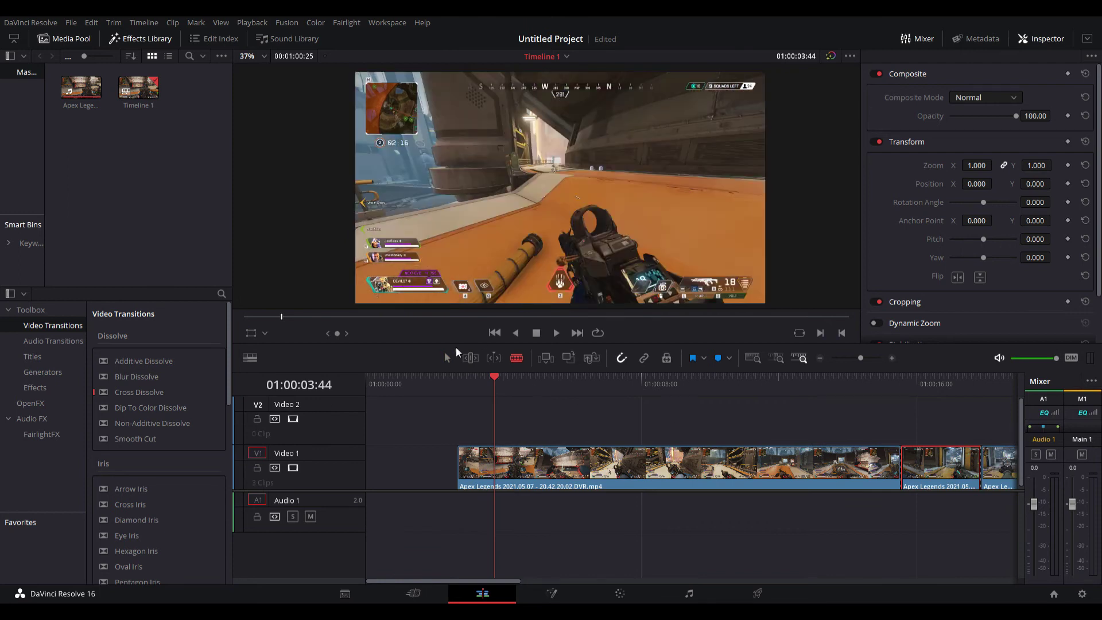
# - Move the short cut-out piece onto Video 2 above the long clip, shift it later, and set the playhead to 01:00:03:25
pyautogui.click(447, 357)
pyautogui.moveTo(947, 479); pyautogui.dragTo(502, 429)
pyautogui.moveTo(498, 385)
pyautogui.mouseDown()
pyautogui.moveTo(472, 375)
pyautogui.moveTo(508, 380)
pyautogui.mouseUp()
pyautogui.moveTo(507, 422); pyautogui.dragTo(558, 422)
pyautogui.click(482, 381)
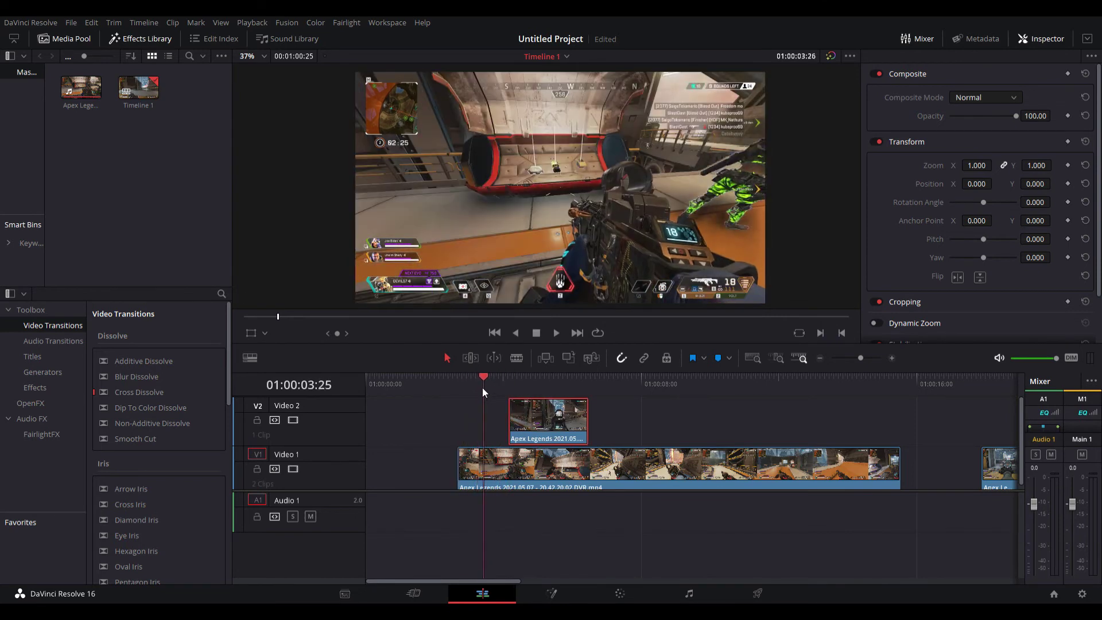
# - Try the short piece on Video 1 over the long clip, and undo the moves to put it back on Video 2
pyautogui.moveTo(482, 391); pyautogui.dragTo(587, 429)
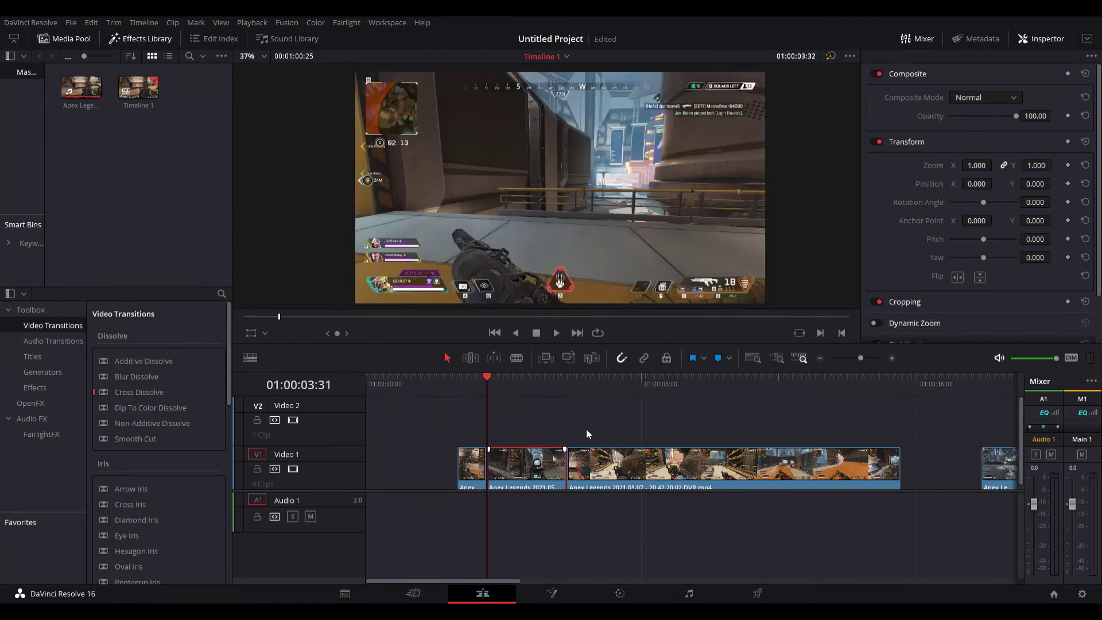
pyautogui.click(586, 428)
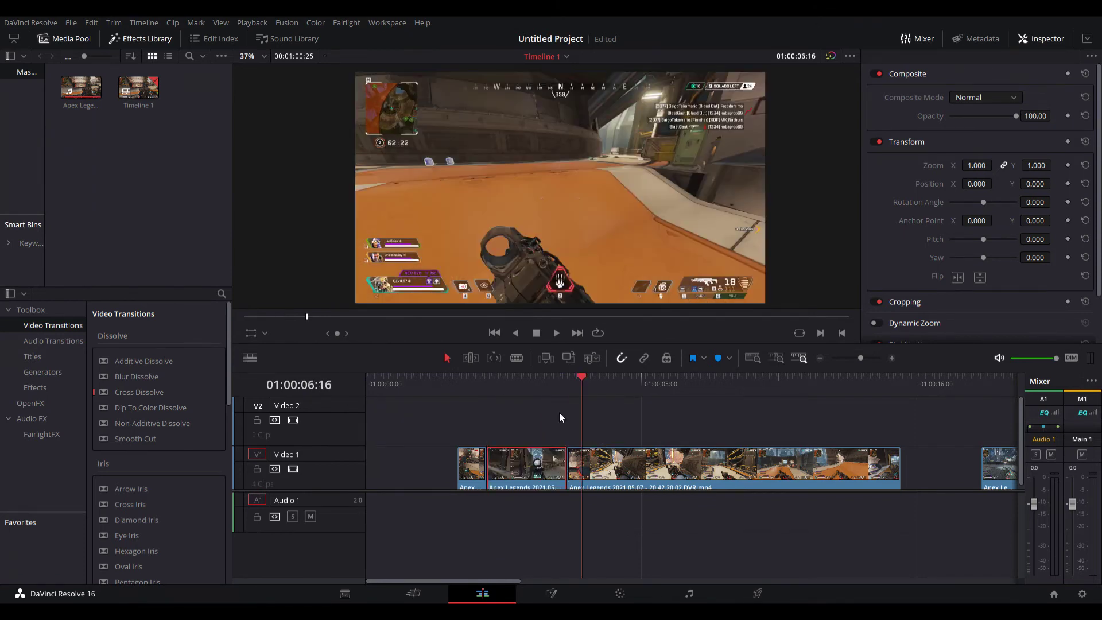
pyautogui.hotkey('ctrl', 'z')
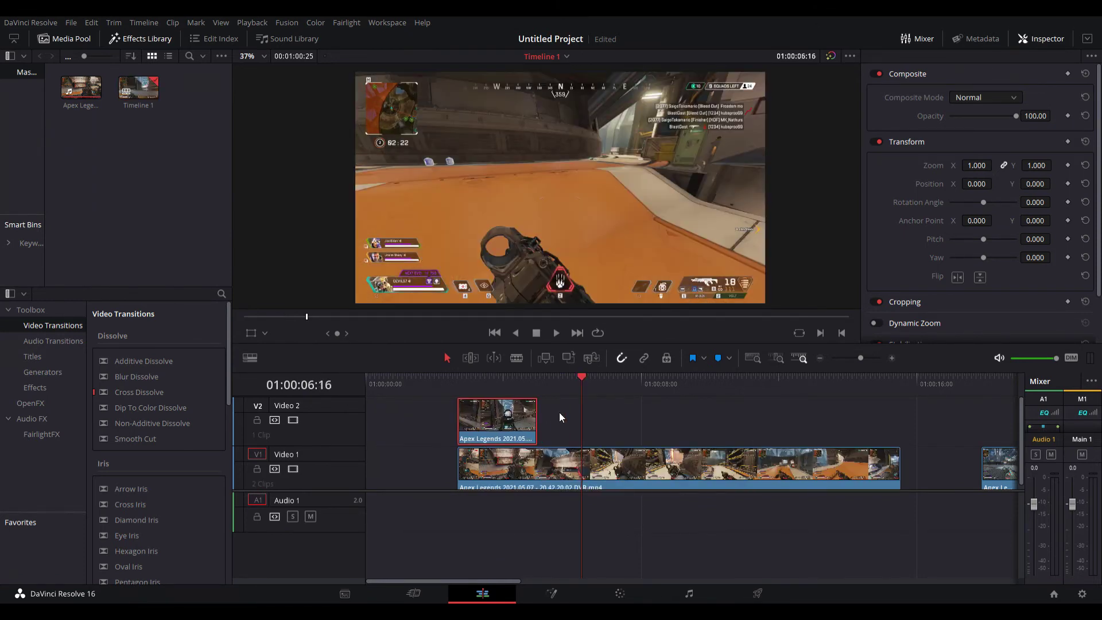
pyautogui.hotkey('ctrl', 'z')
# - Open the Deliver page to view the render settings, and return to the Edit page
pyautogui.click(758, 593)
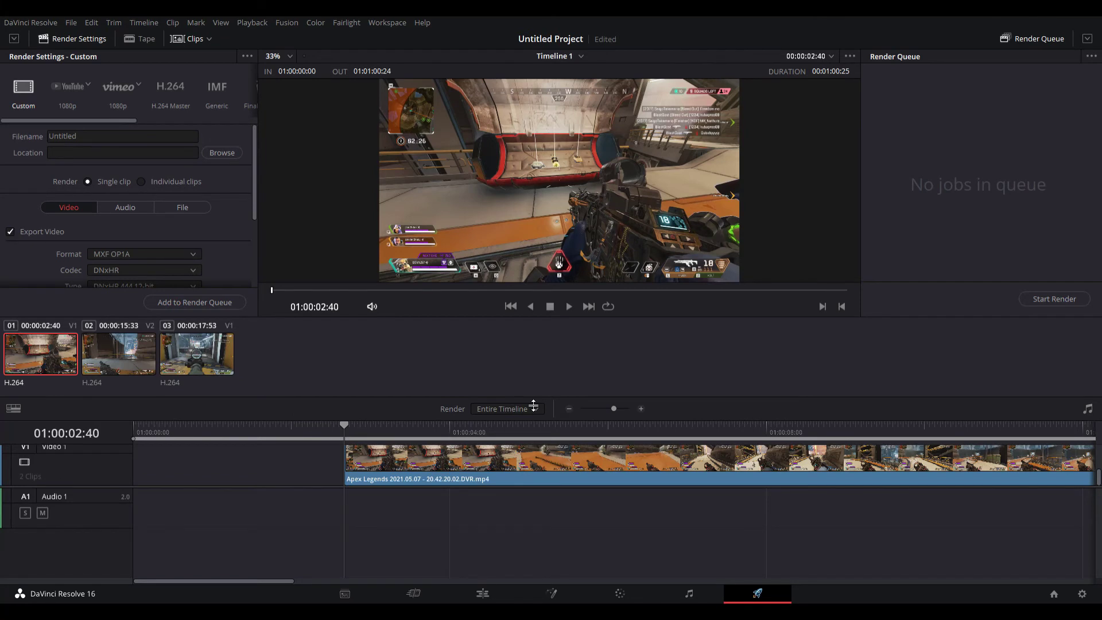
pyautogui.hotkey('shift', '4')
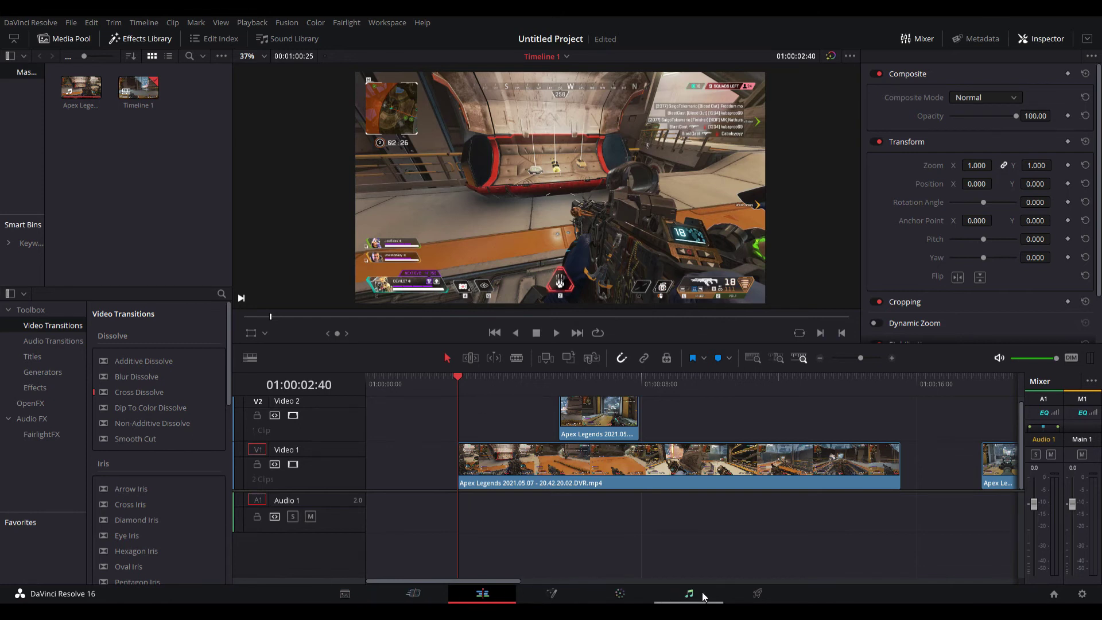
# - View the Media page and the Cut page, returning to the Edit page after each one
pyautogui.click(365, 591)
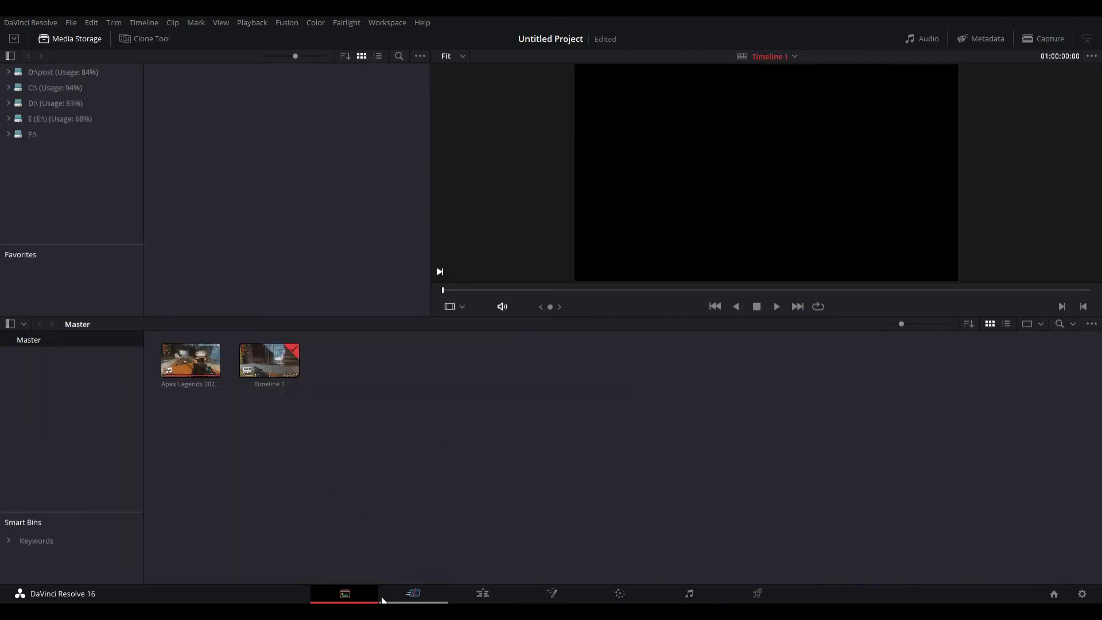
pyautogui.click(492, 593)
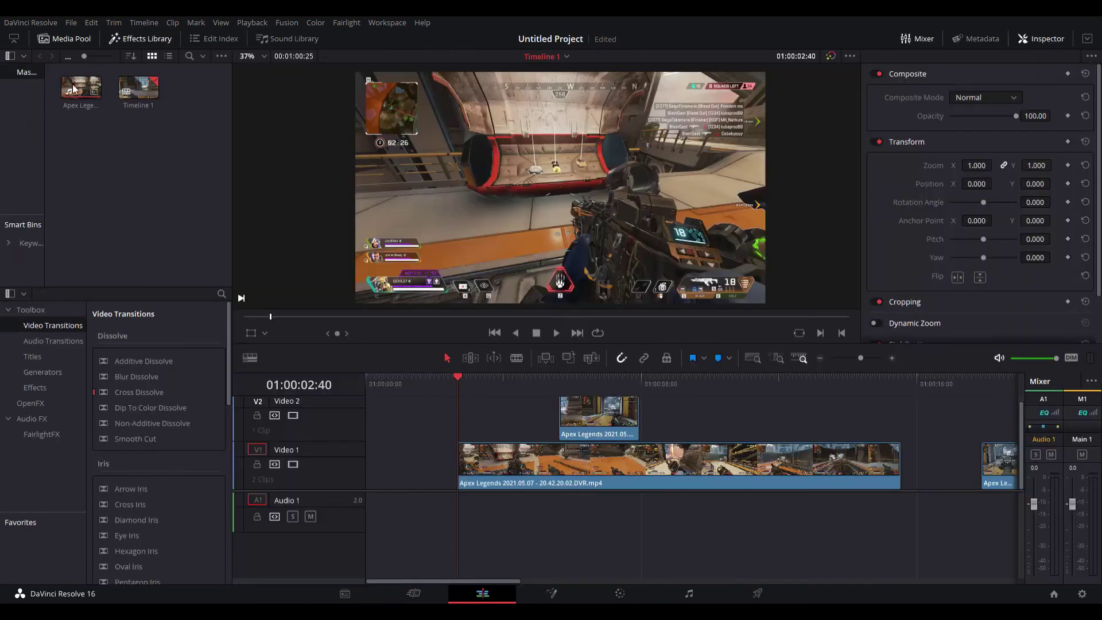
pyautogui.click(413, 593)
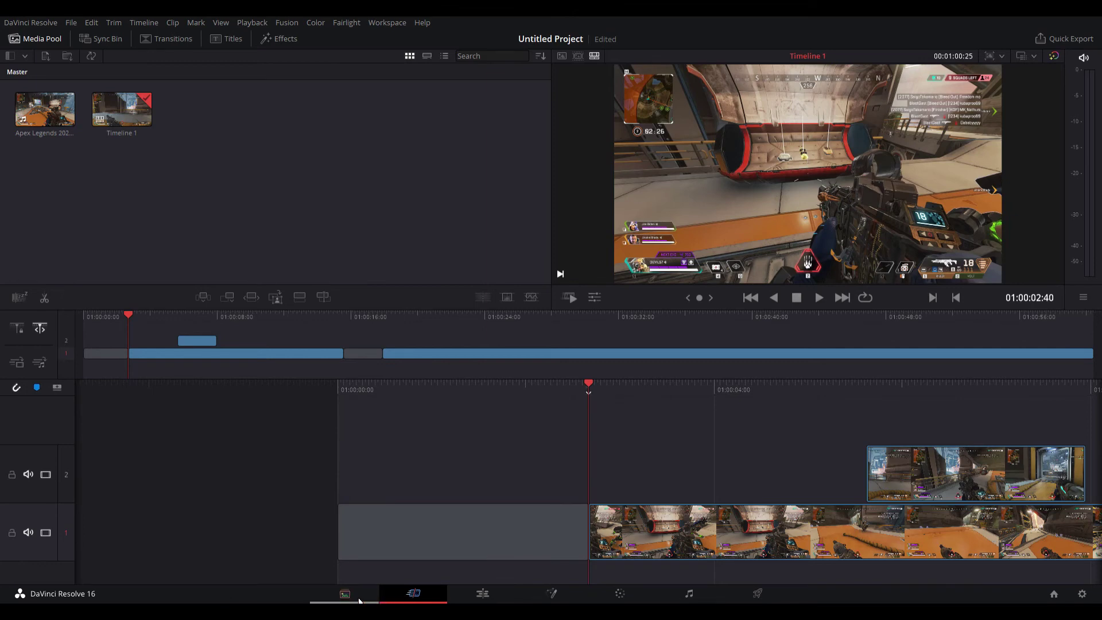
pyautogui.click(497, 591)
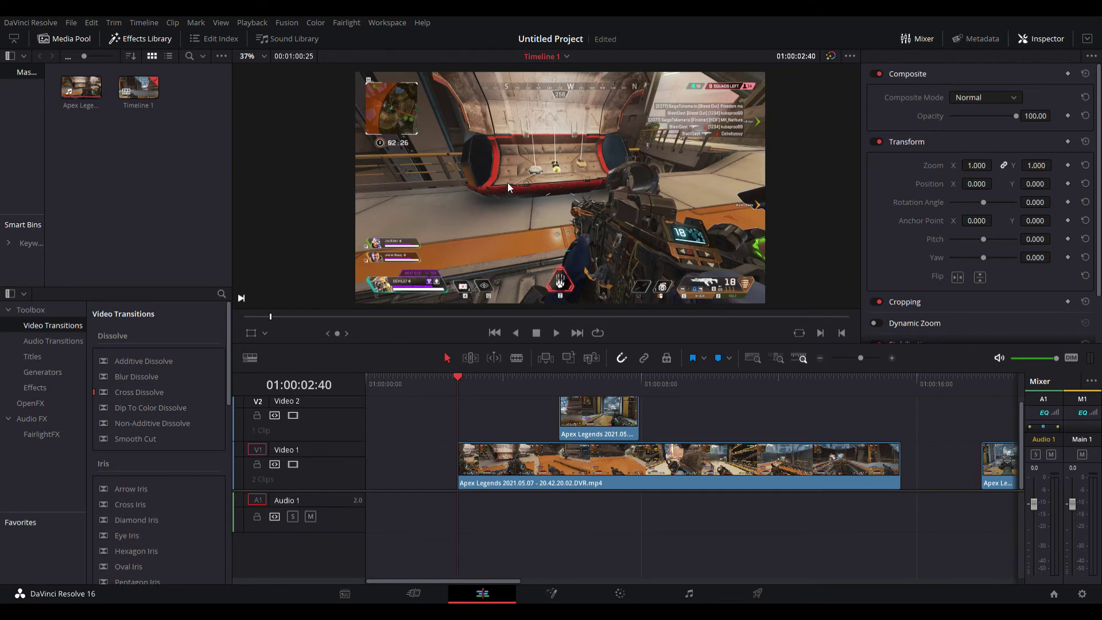
# - Move the short piece to the start of Video 1, shift the long clip against its end, and set the playhead to 01:00:06:11
pyautogui.moveTo(571, 425); pyautogui.dragTo(378, 475)
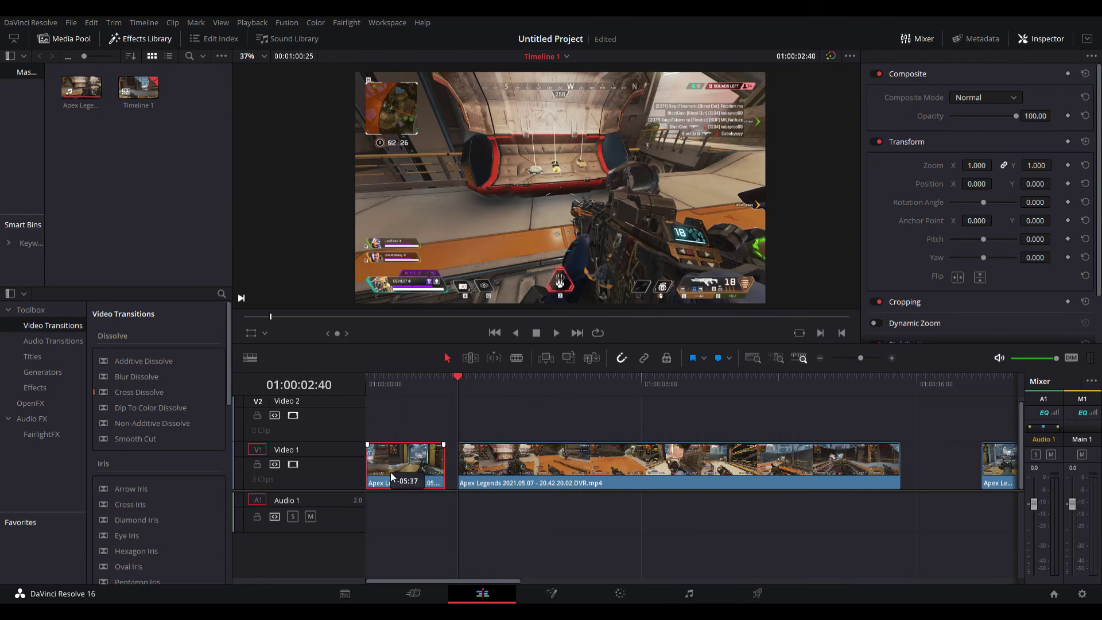
pyautogui.moveTo(567, 481); pyautogui.dragTo(556, 482)
pyautogui.moveTo(372, 390); pyautogui.dragTo(579, 398)
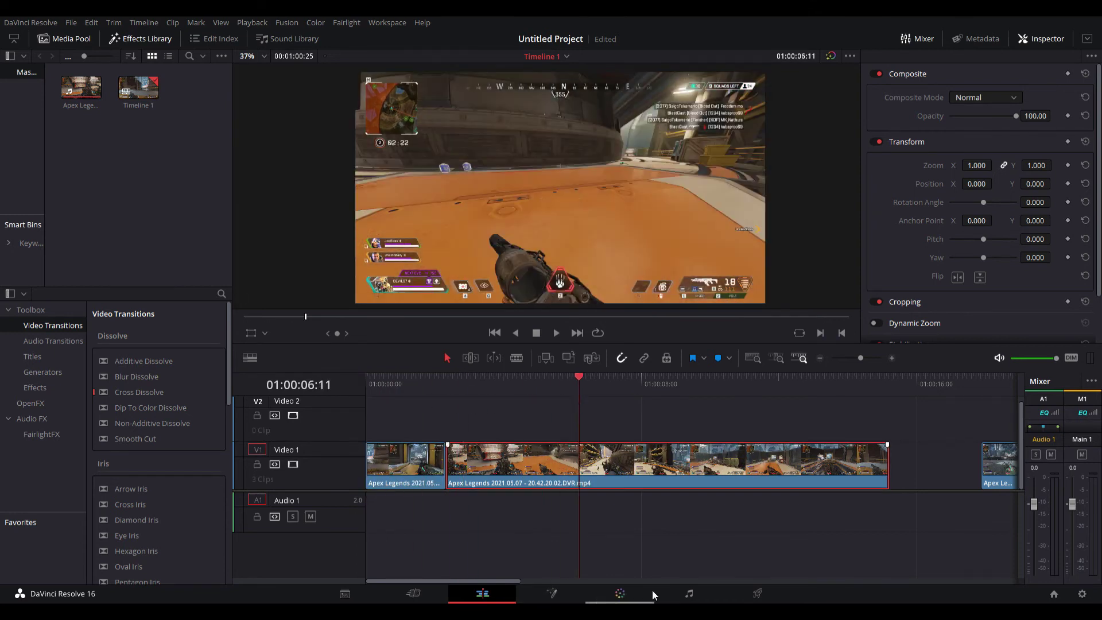
# - Look through the Deliver, Fairlight and Color pages for the current timeline
pyautogui.click(758, 594)
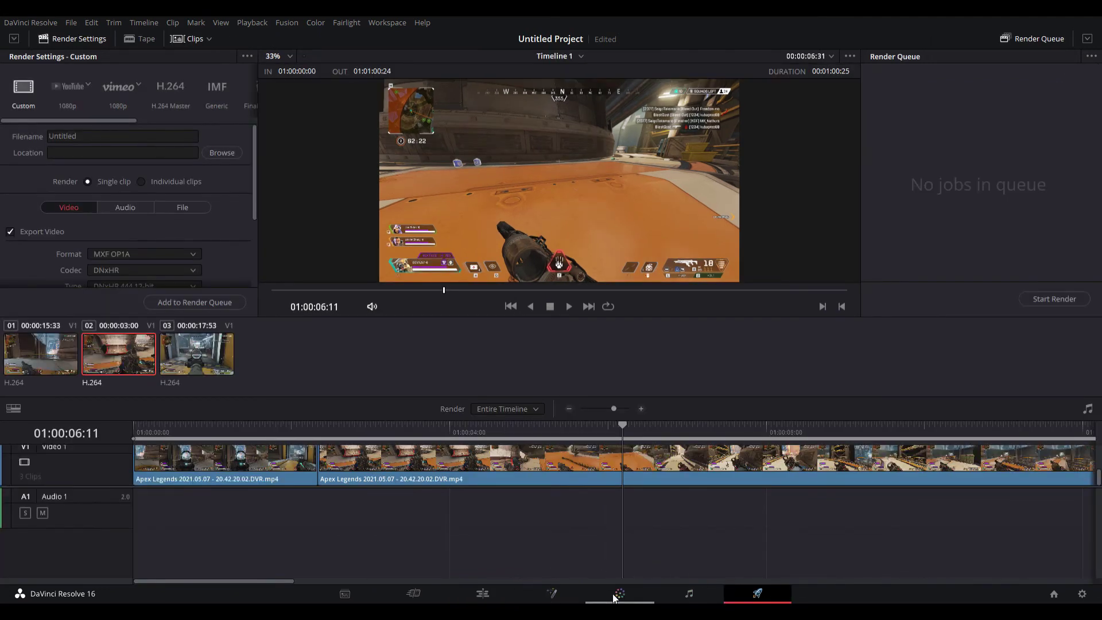
pyautogui.click(689, 597)
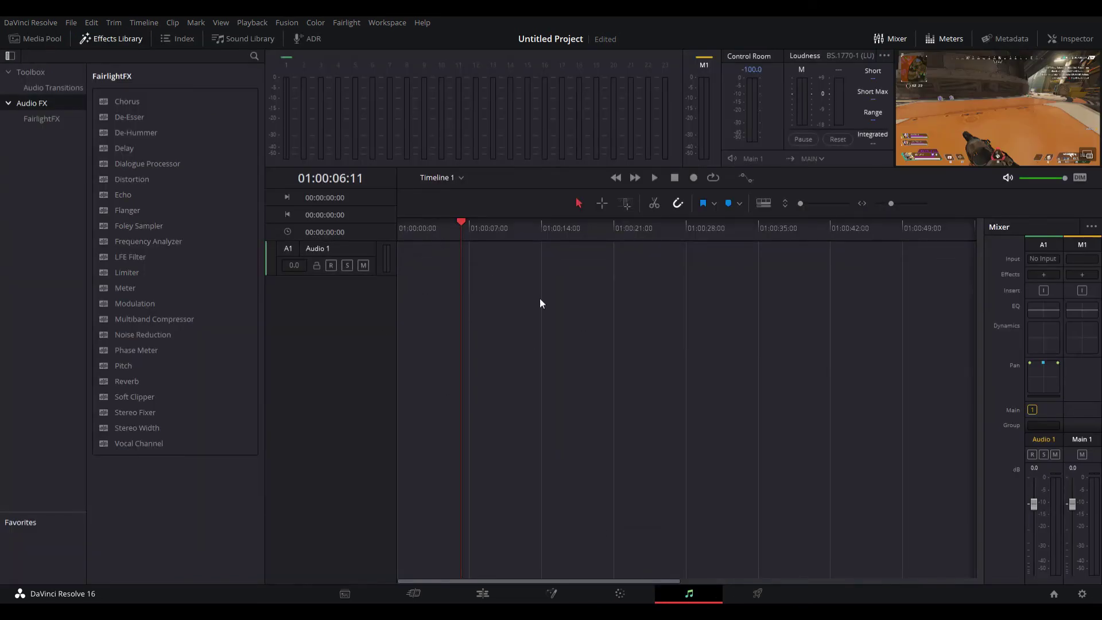
pyautogui.click(779, 592)
pyautogui.click(620, 594)
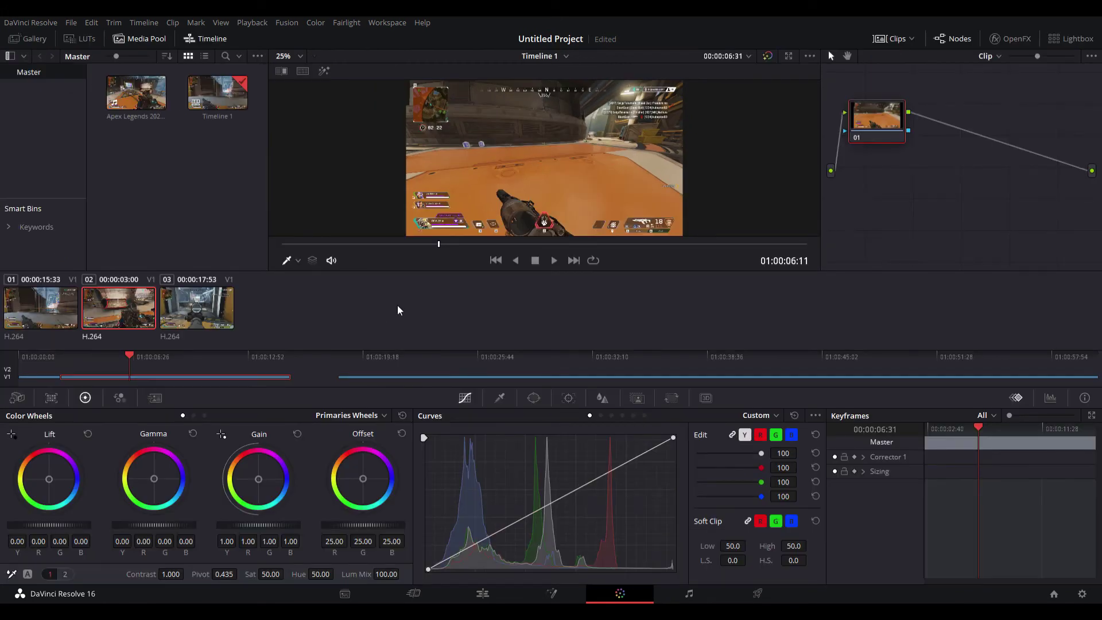
# - View the clip's nodes on the Fusion page, move the playhead to frame 563, and return to the Edit page
pyautogui.hotkey('shift', '5')
pyautogui.moveTo(378, 322); pyautogui.dragTo(64, 367)
pyautogui.click(240, 328)
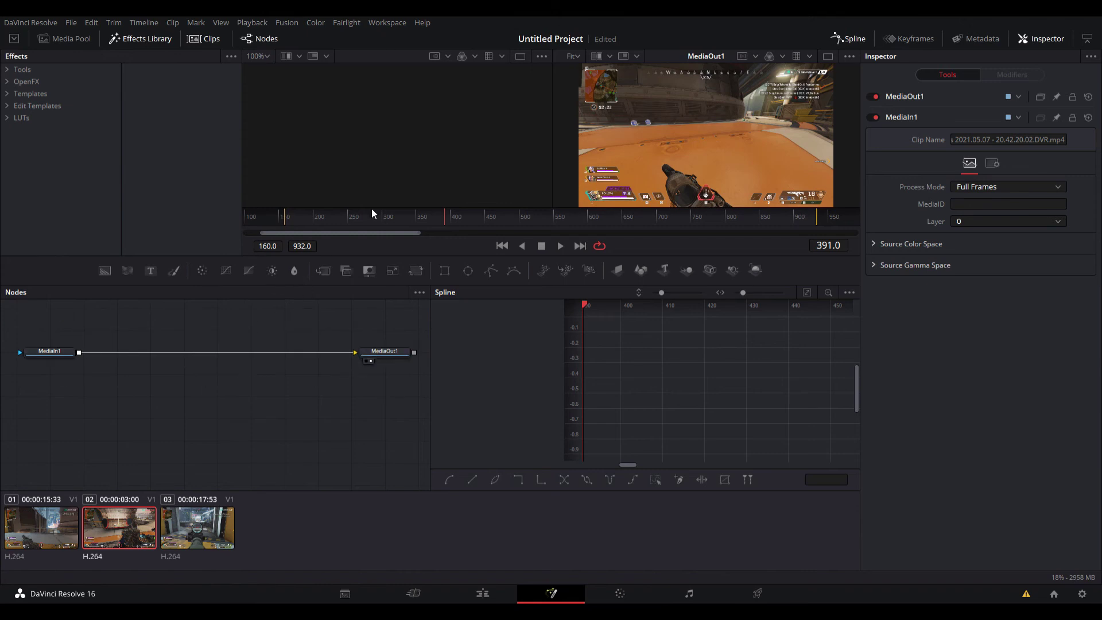
pyautogui.click(568, 217)
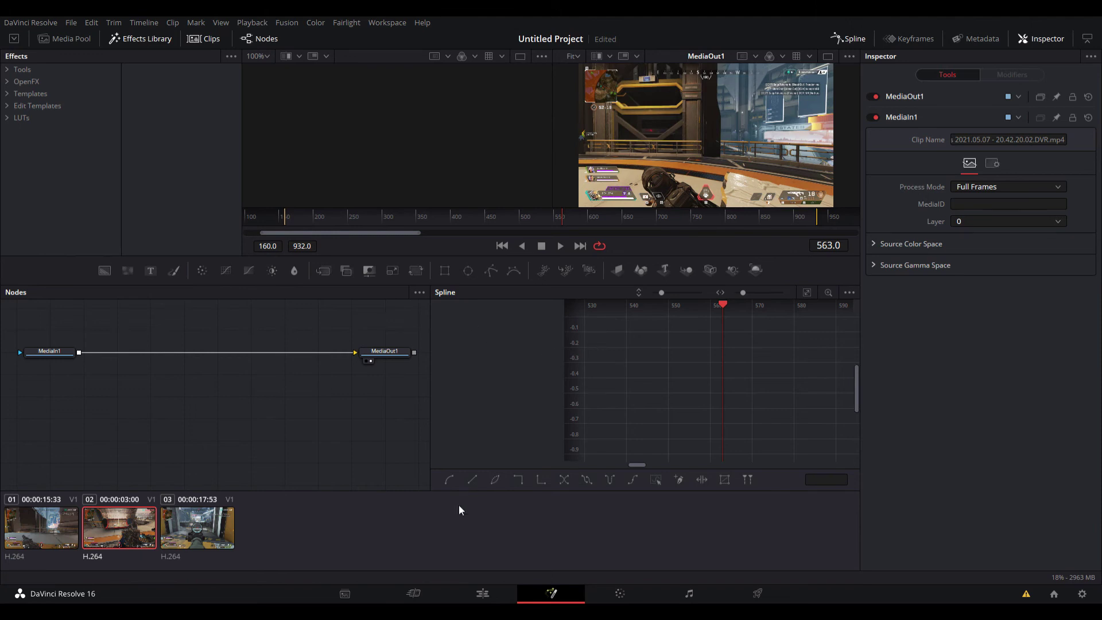
pyautogui.click(487, 594)
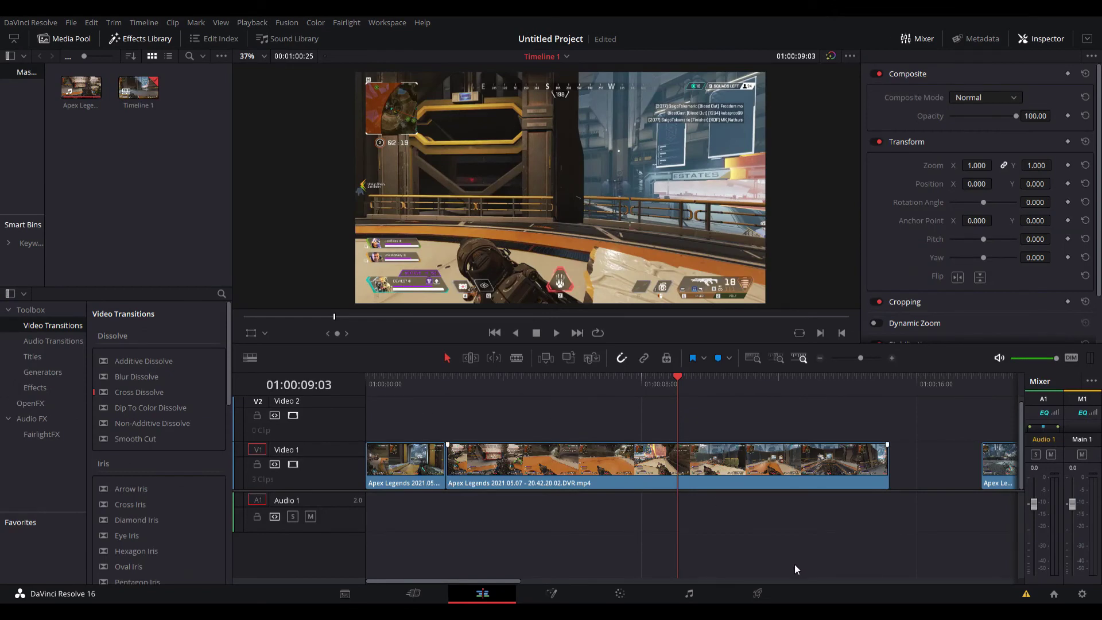
# - Choose the YouTube 1080p render preset on the Deliver page and select the filename text for editing
pyautogui.click(758, 595)
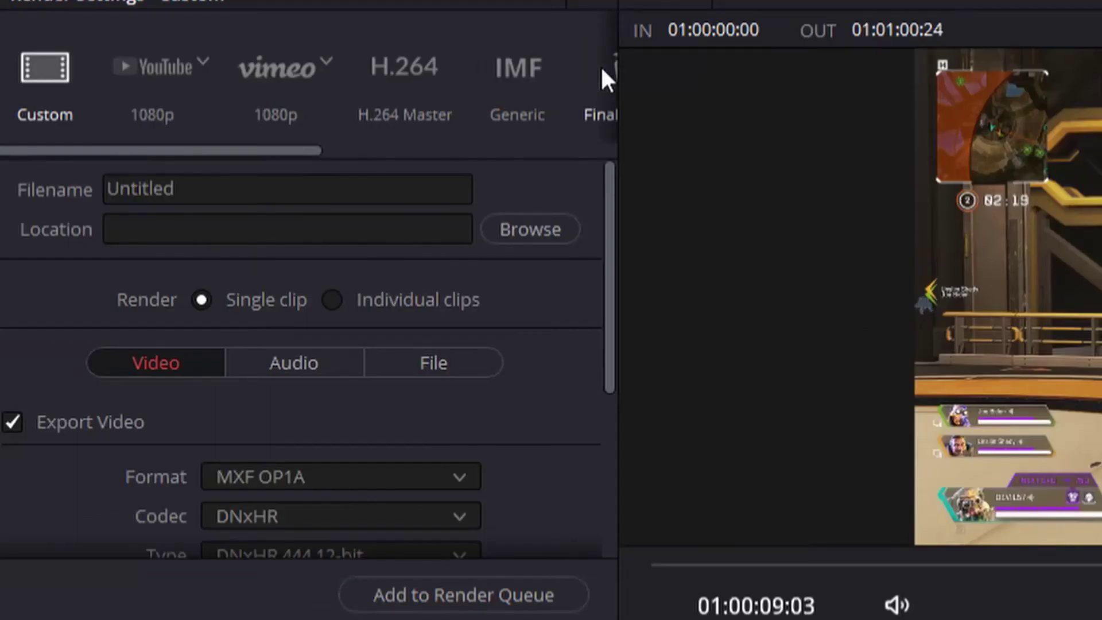
pyautogui.click(151, 77)
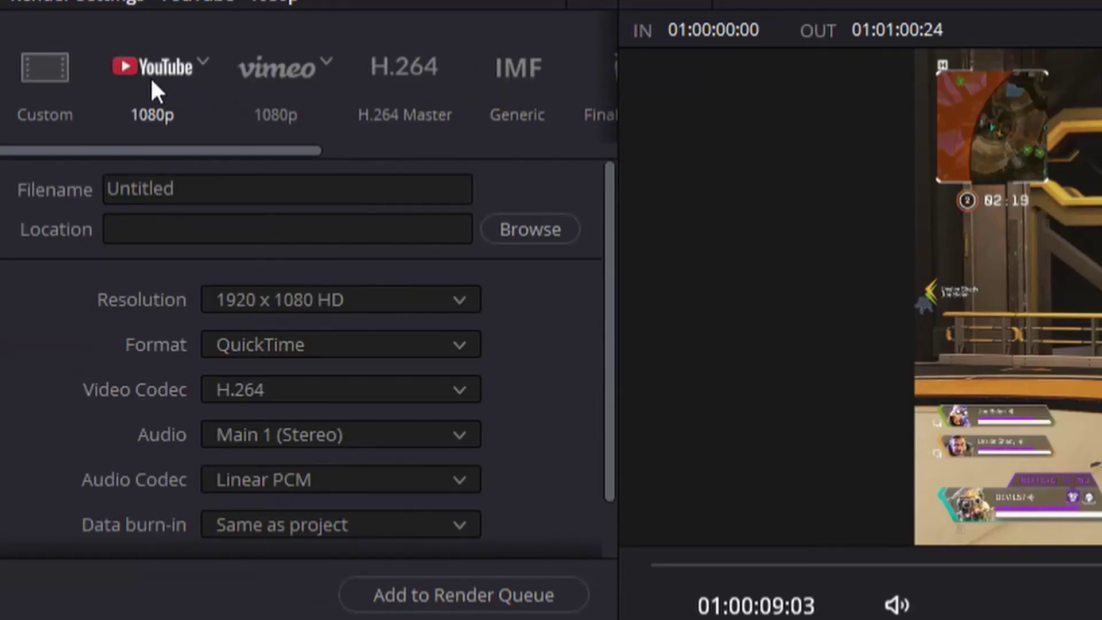
pyautogui.moveTo(234, 189); pyautogui.dragTo(85, 189)
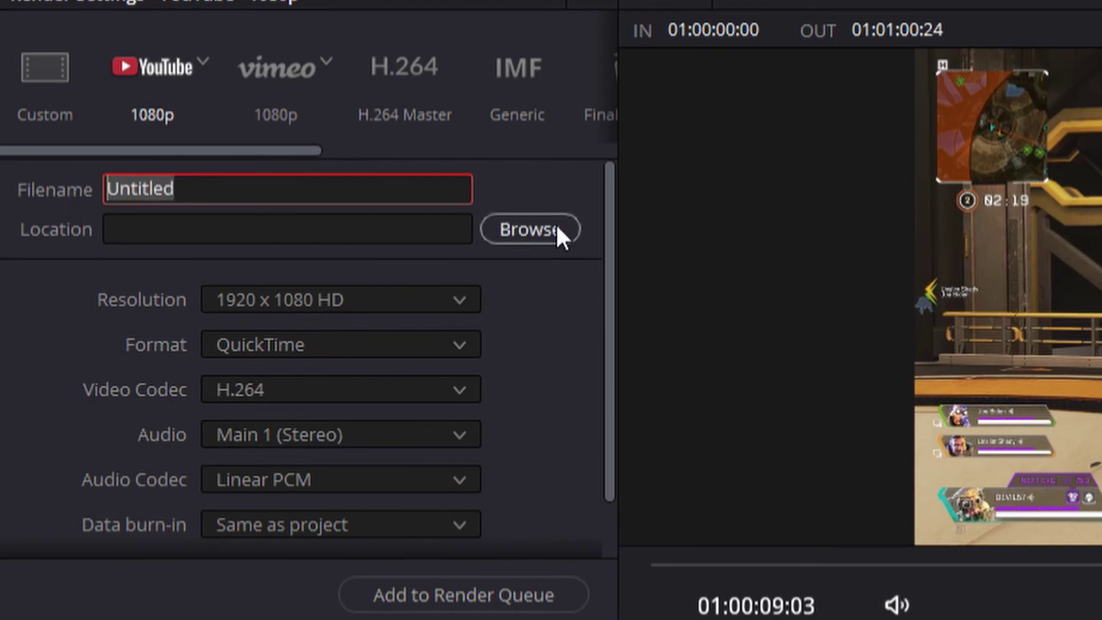
pyautogui.click(10, 290)
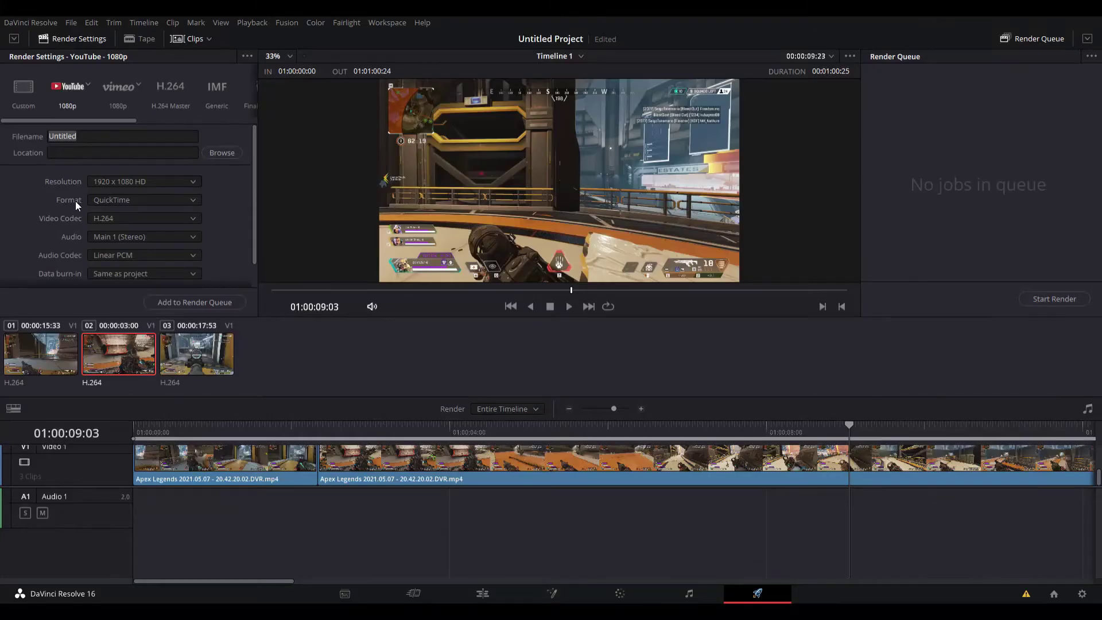
# - Set the render format to MP4 and review the remaining YouTube settings down to the direct upload option
pyautogui.click(138, 200)
pyautogui.click(109, 219)
pyautogui.scroll(-1, 150, 172)
pyautogui.scroll(1, 148, 224)
pyautogui.scroll(-1, 127, 247)
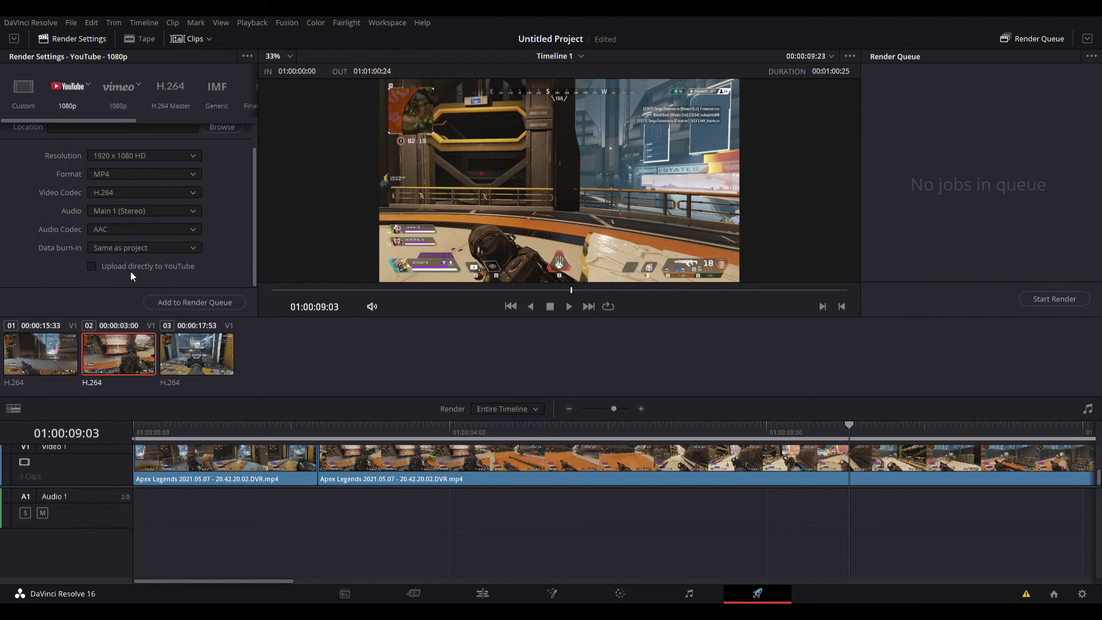
# - Switch the render range to In/Out Range and return to the Edit page
pyautogui.scroll(1, 142, 229)
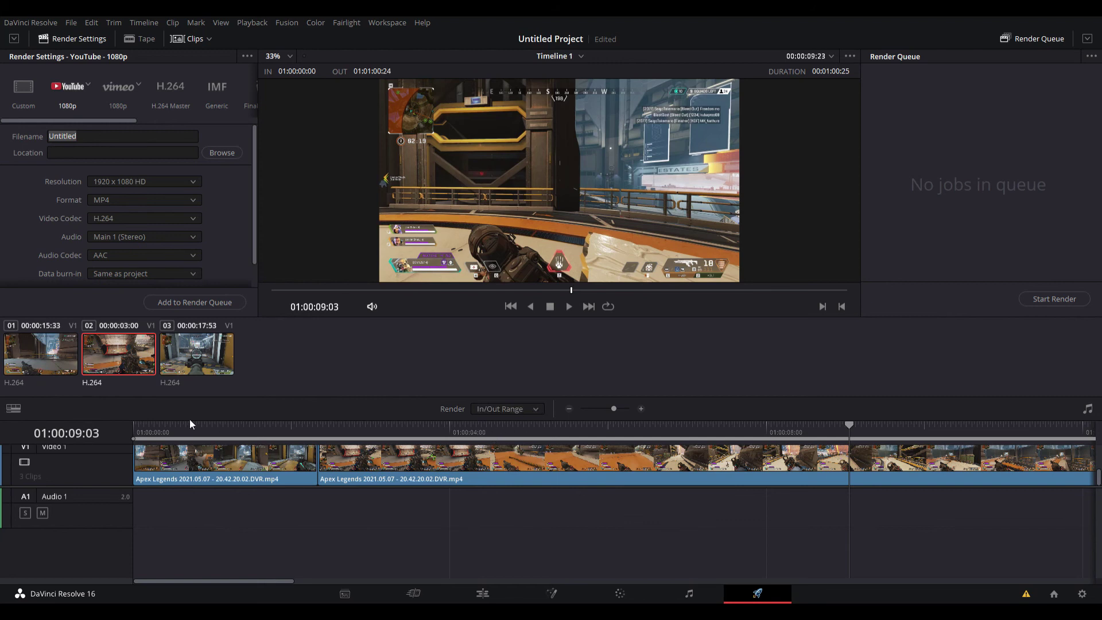
pyautogui.moveTo(137, 440)
pyautogui.mouseDown()
pyautogui.moveTo(504, 440)
pyautogui.moveTo(221, 439)
pyautogui.moveTo(262, 453)
pyautogui.moveTo(284, 440)
pyautogui.moveTo(137, 439)
pyautogui.mouseUp()
pyautogui.hotkey('shift', '4')
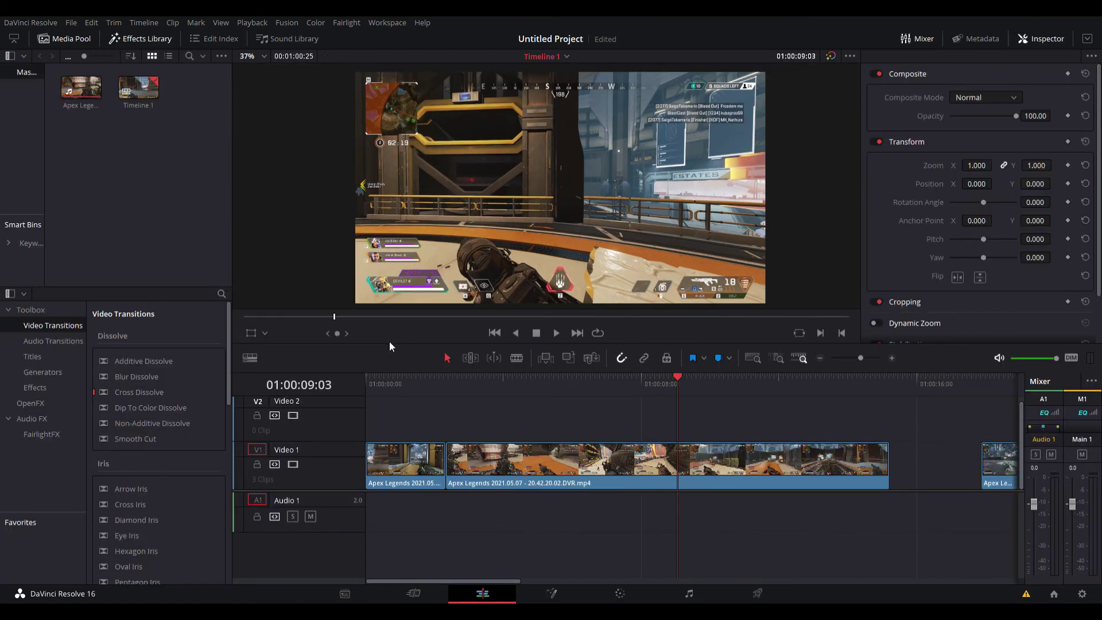